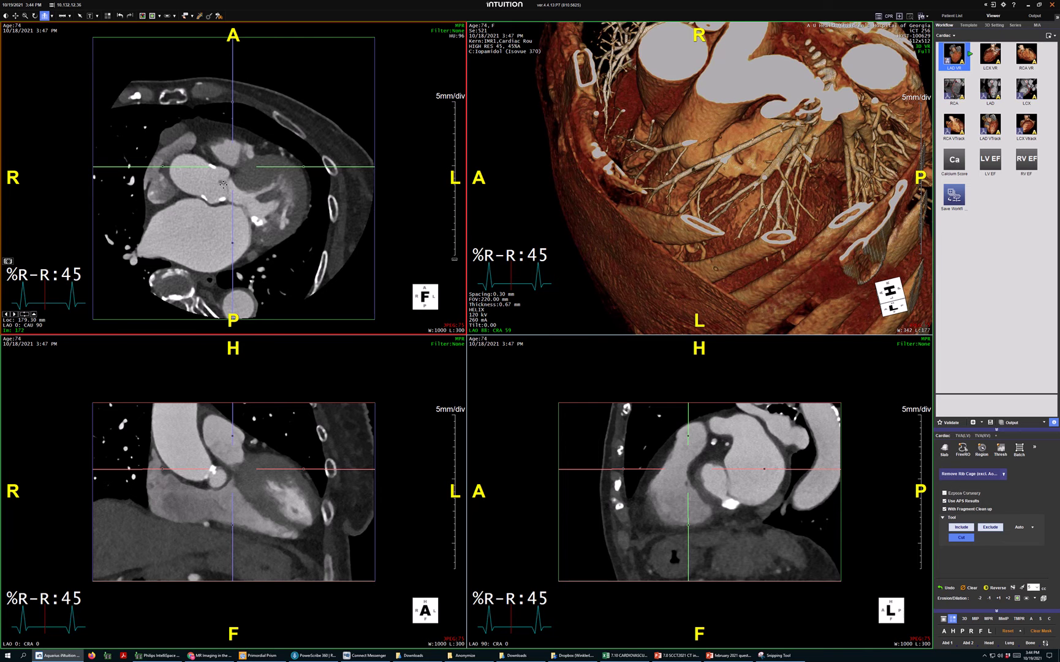
# Center the crosshairs on the aortic valve and tilt the MPR planes to a magnified short-axis view of the three cusps
pyautogui.doubleClick(223, 185)
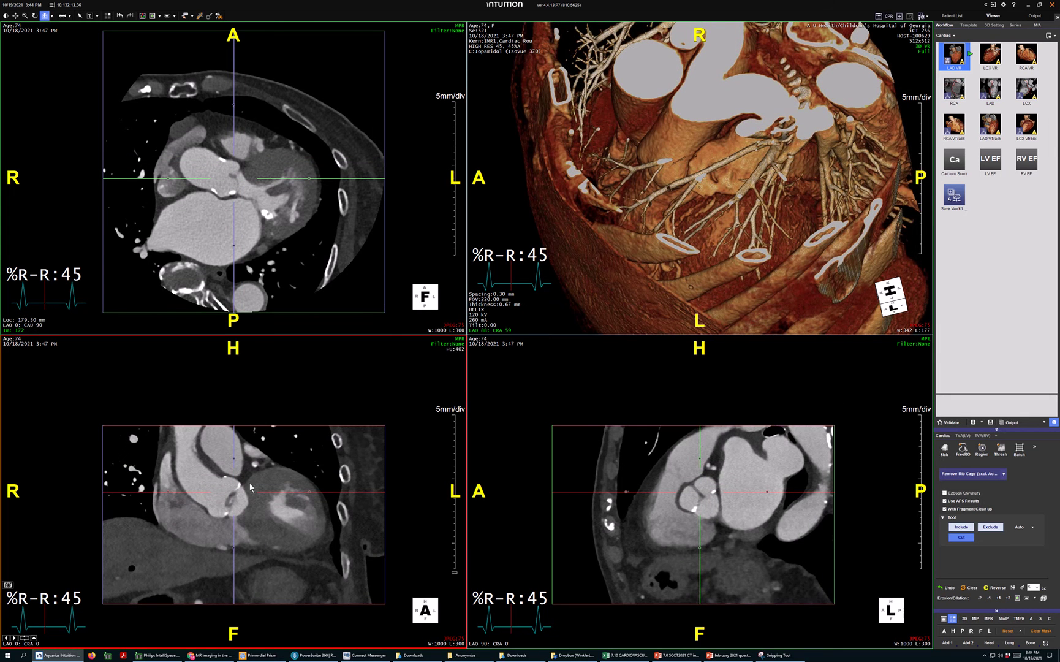
pyautogui.doubleClick(228, 499)
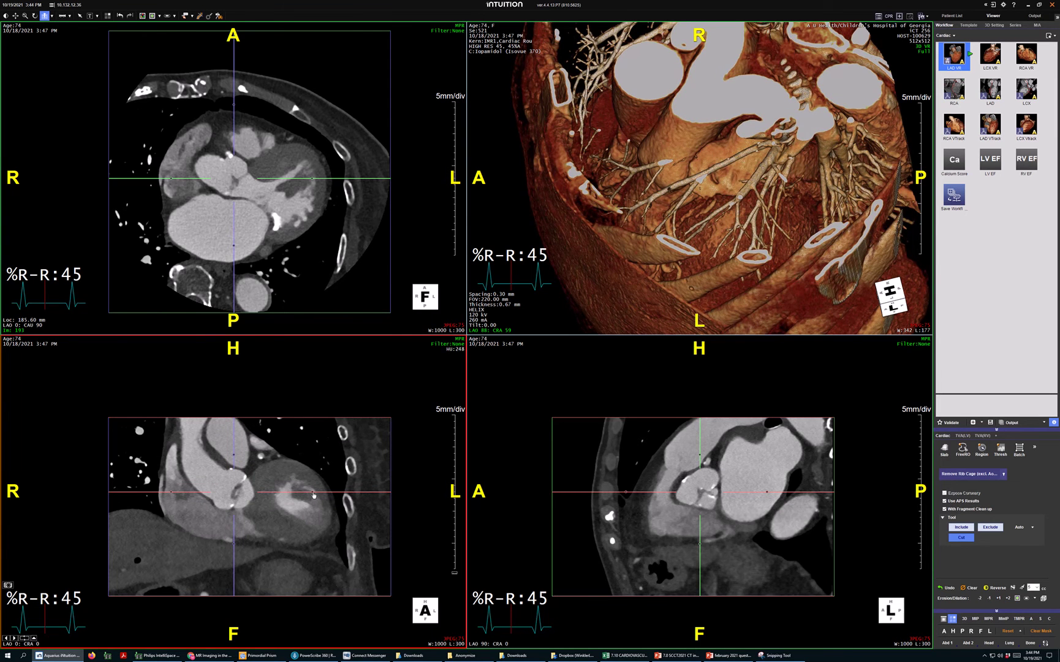
pyautogui.moveTo(313, 493); pyautogui.dragTo(285, 392)
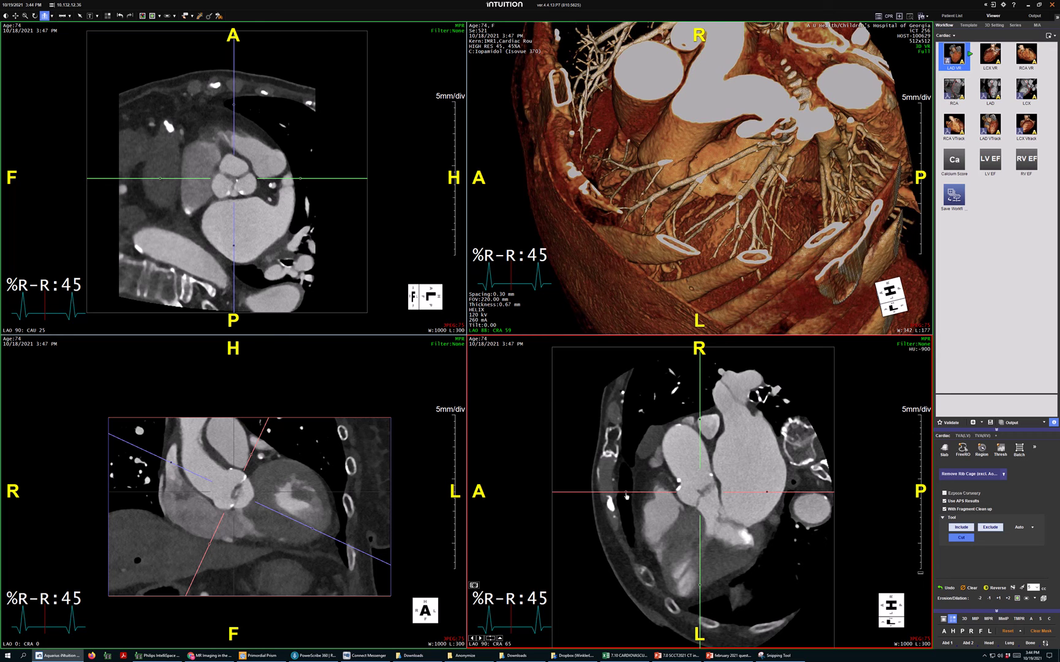
pyautogui.moveTo(626, 495); pyautogui.dragTo(639, 533)
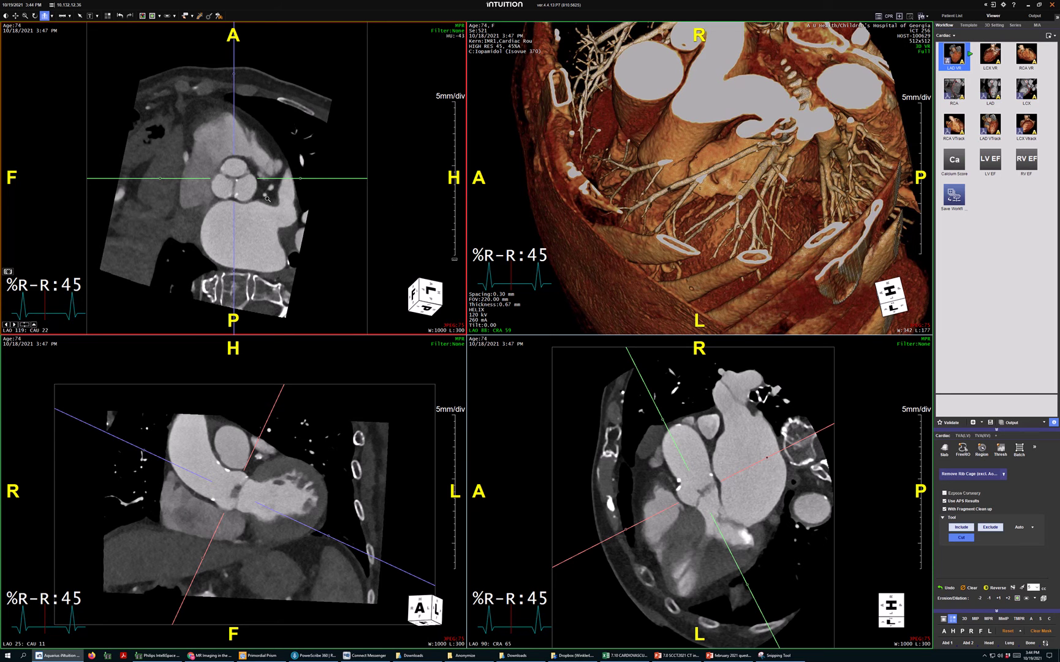
pyautogui.moveTo(267, 199); pyautogui.dragTo(277, 144, button='right')
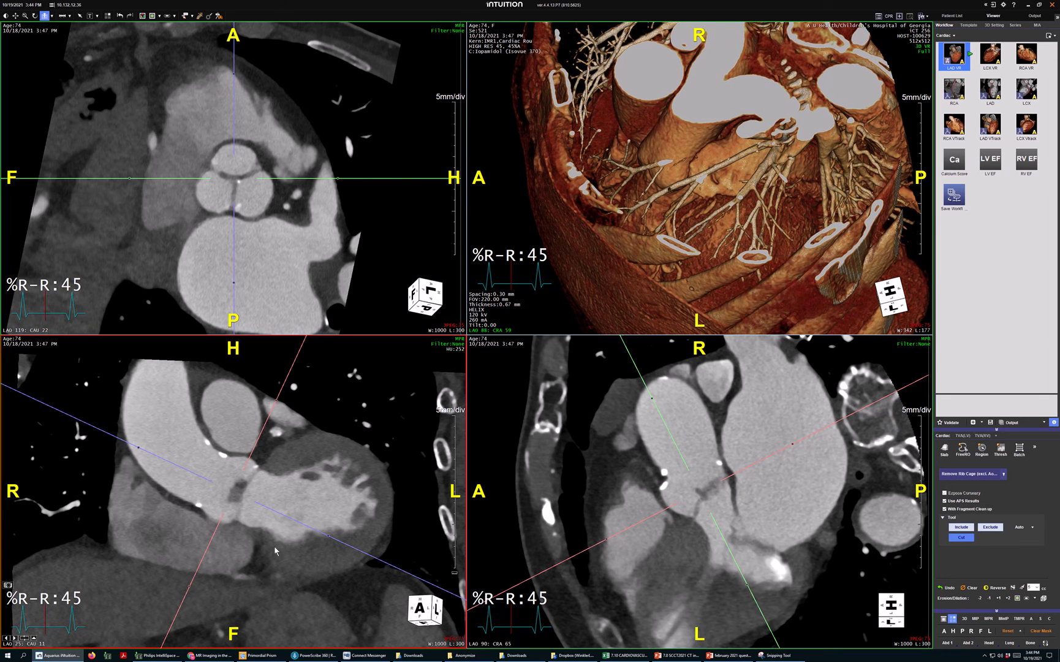
# Activate the Region tool, clear the 3D volume and set its background to grey
pyautogui.click(981, 448)
pyautogui.click(967, 587)
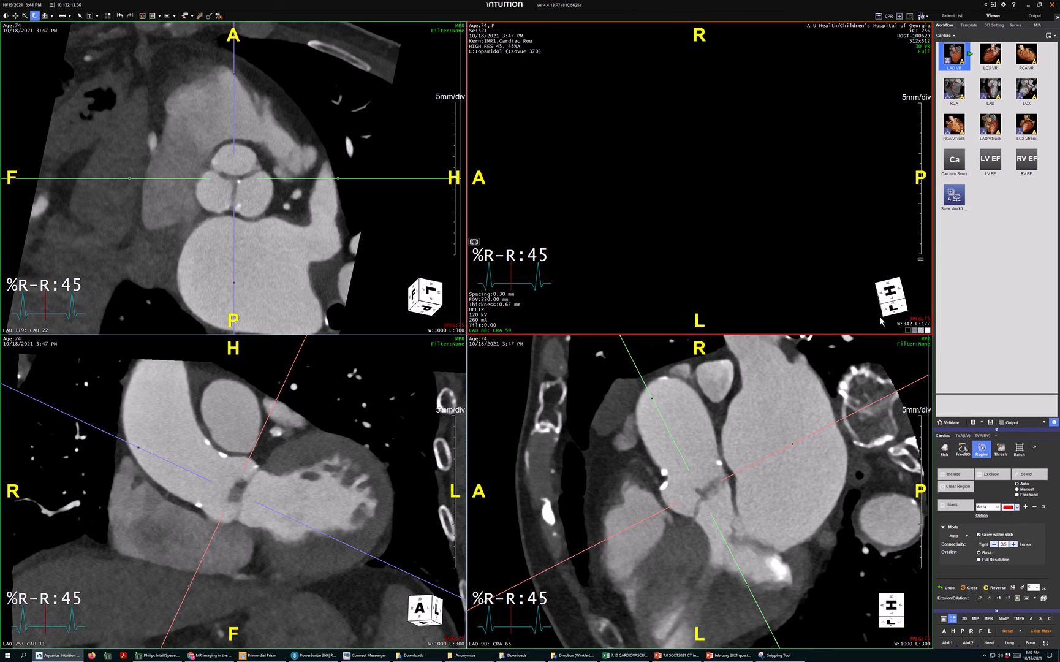
pyautogui.click(914, 330)
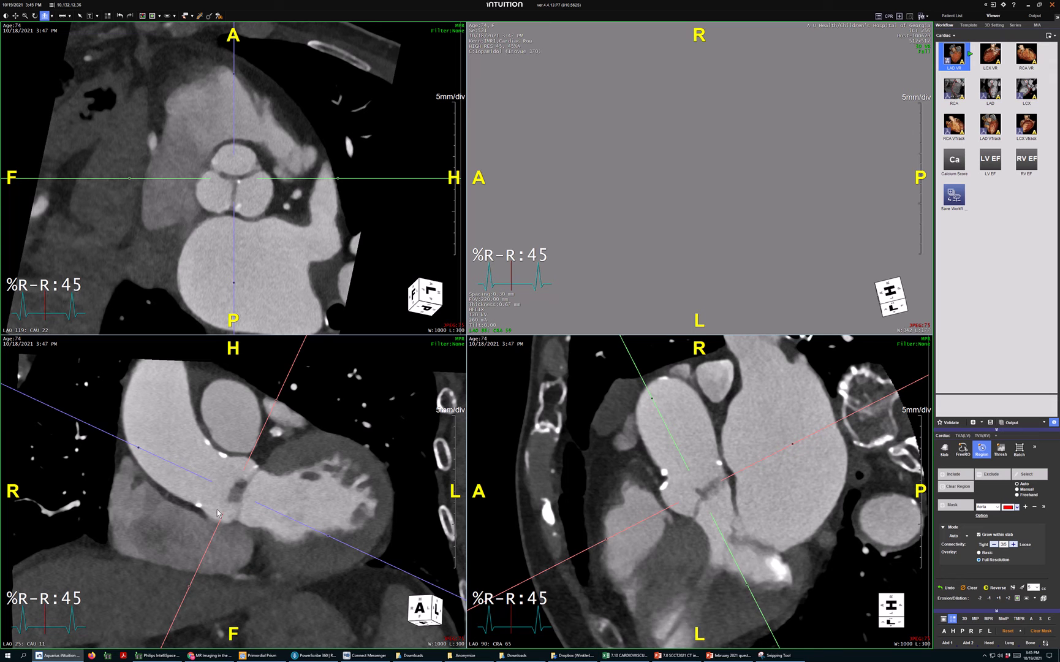
# Grow a region selection through the aortic root and up the ascending aorta
pyautogui.moveTo(209, 504); pyautogui.dragTo(238, 469)
pyautogui.click(238, 469)
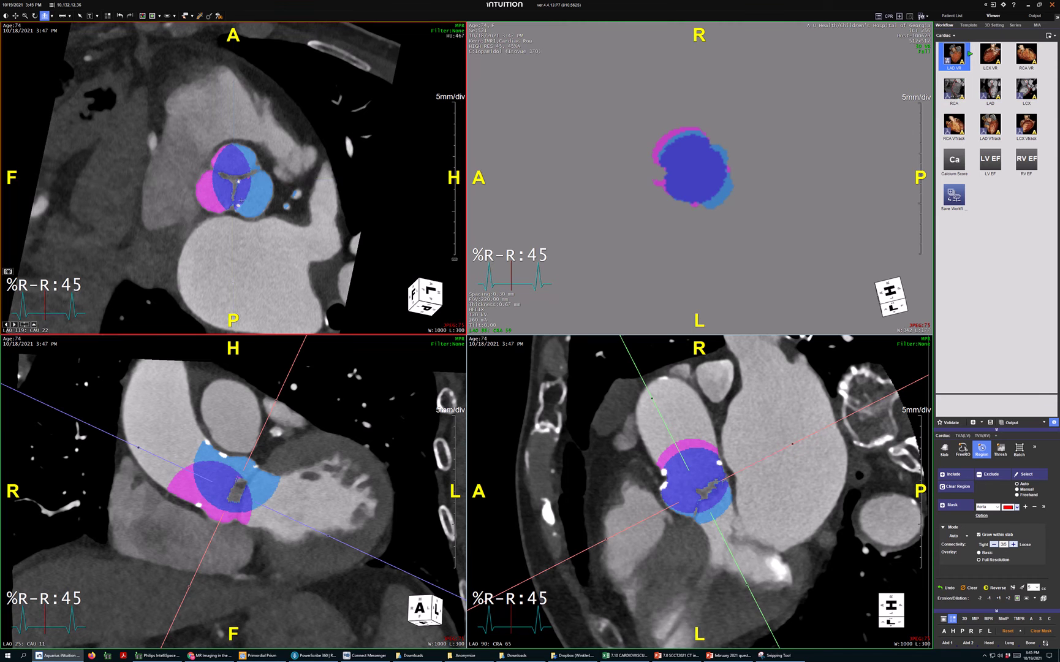
pyautogui.moveTo(177, 472); pyautogui.dragTo(178, 435)
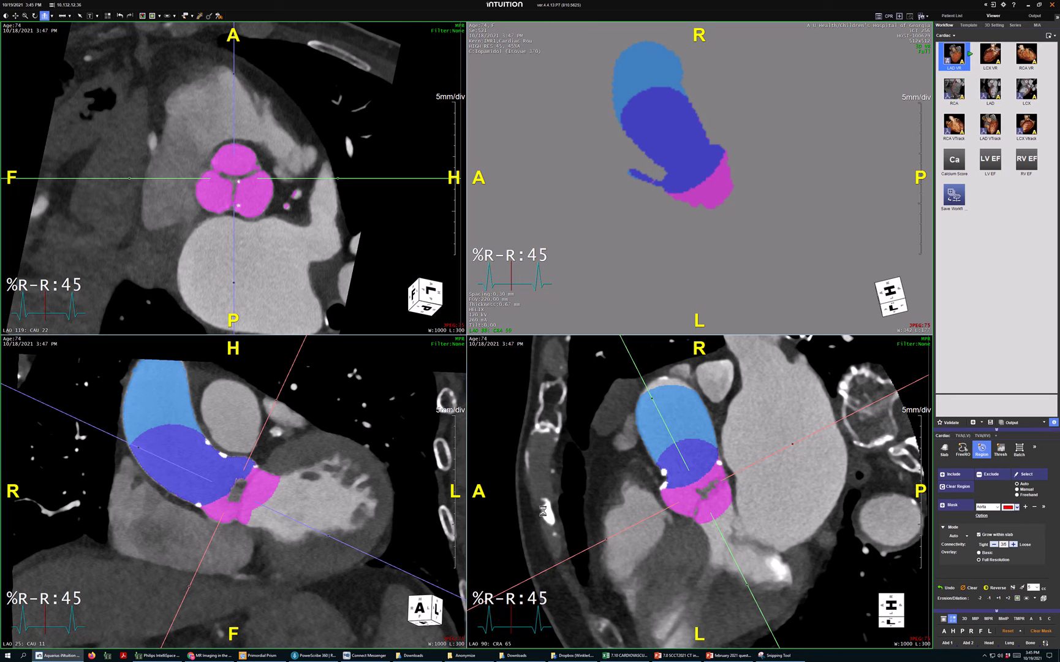
# Add the wall calcifications and the proximal coronary vessel to the selection, and include it in the 3D volume with +1 dilation
pyautogui.moveTo(664, 485); pyautogui.dragTo(663, 472)
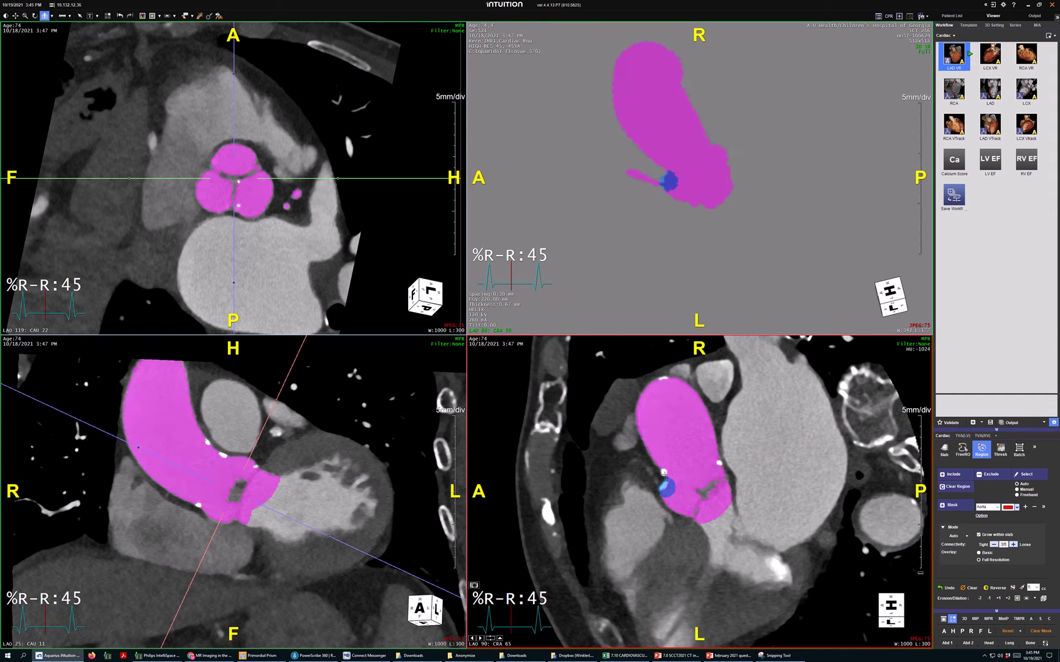
pyautogui.click(719, 462)
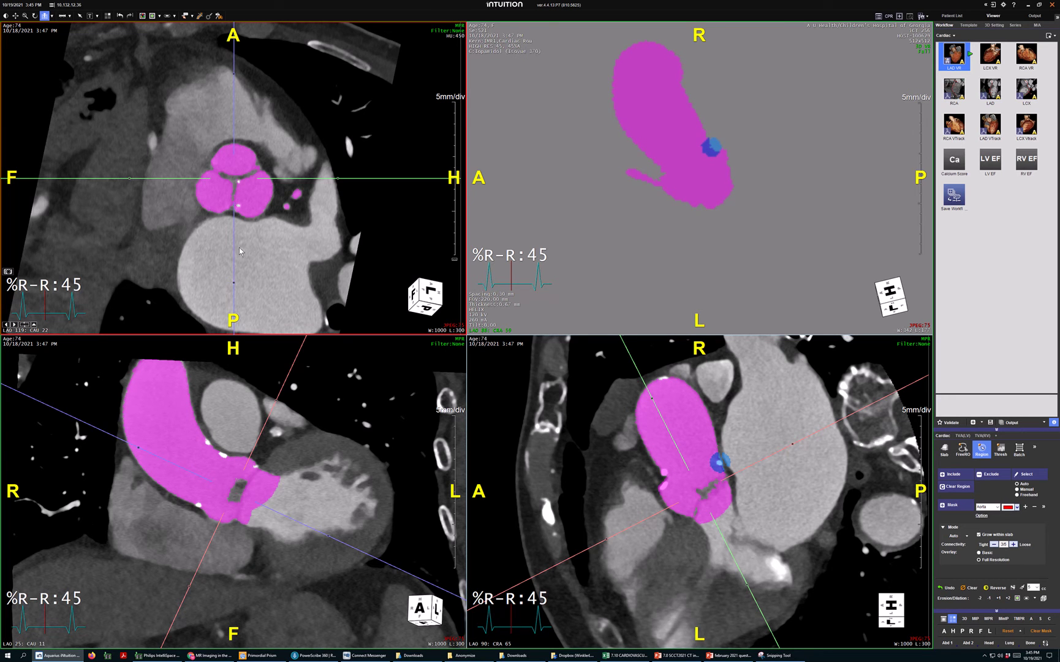
pyautogui.scroll(10, 240, 190)
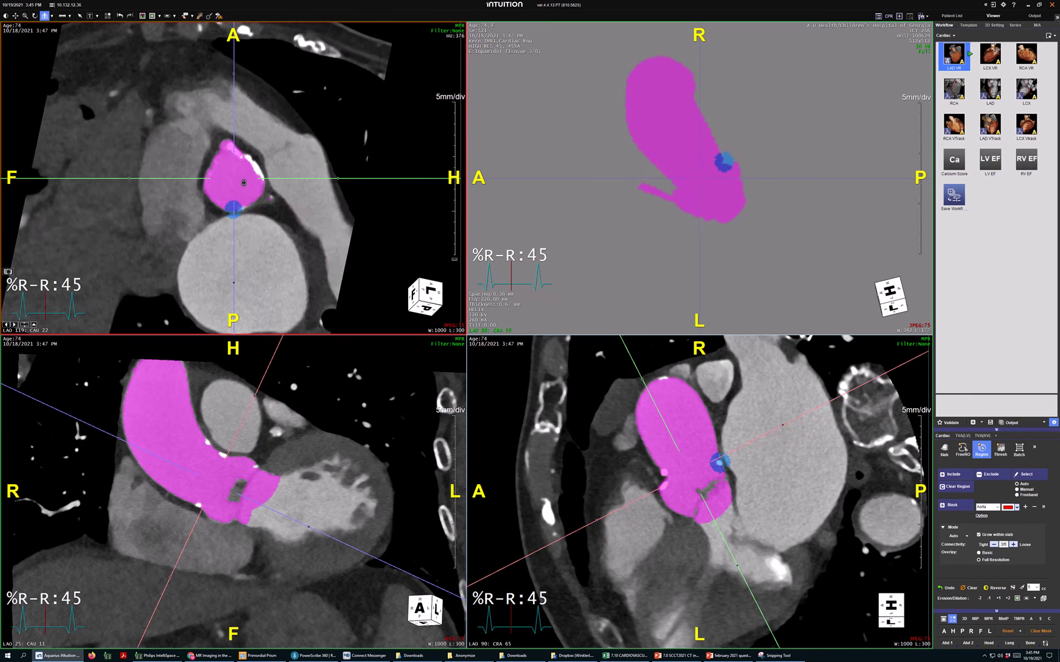
pyautogui.scroll(5, 247, 177)
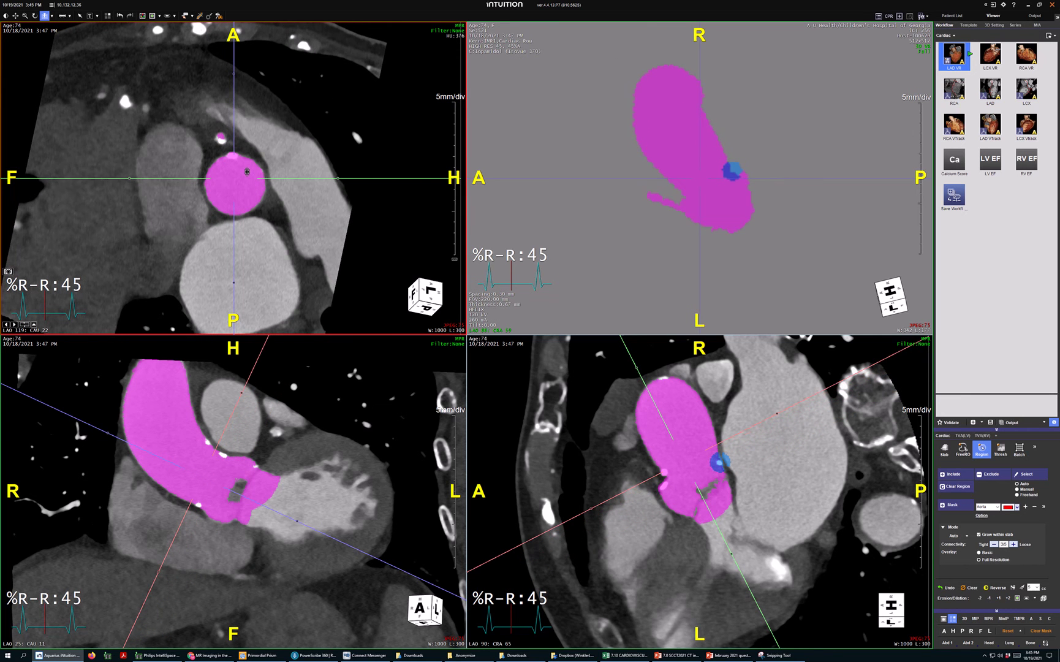
pyautogui.keyDown('shift'); pyautogui.scroll(5, 223, 140); pyautogui.keyUp('shift')
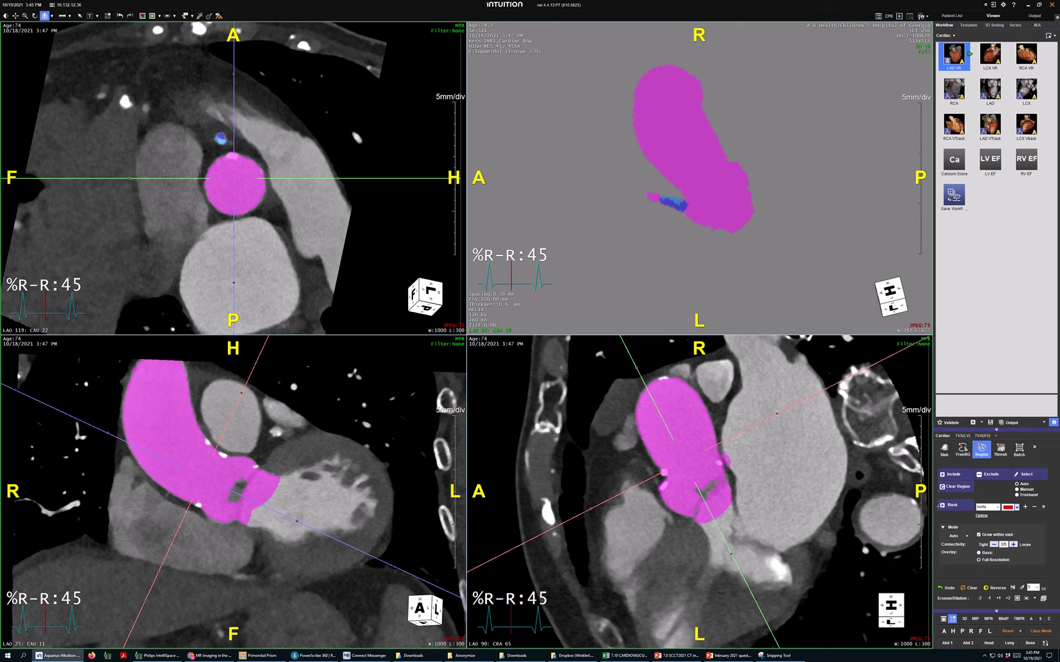
pyautogui.click(958, 479)
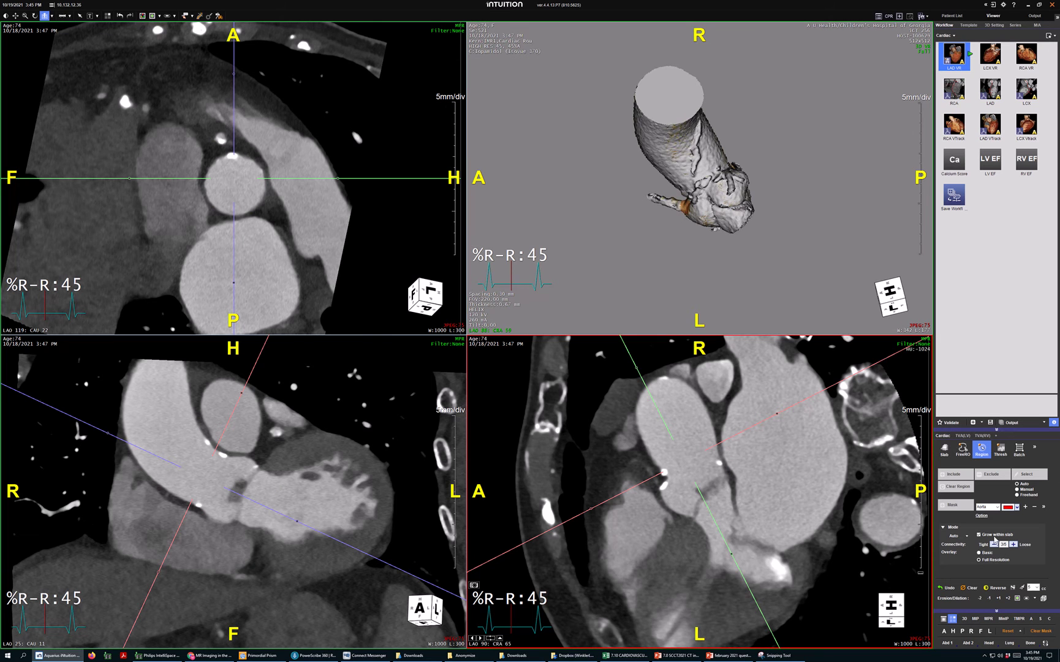
pyautogui.click(999, 599)
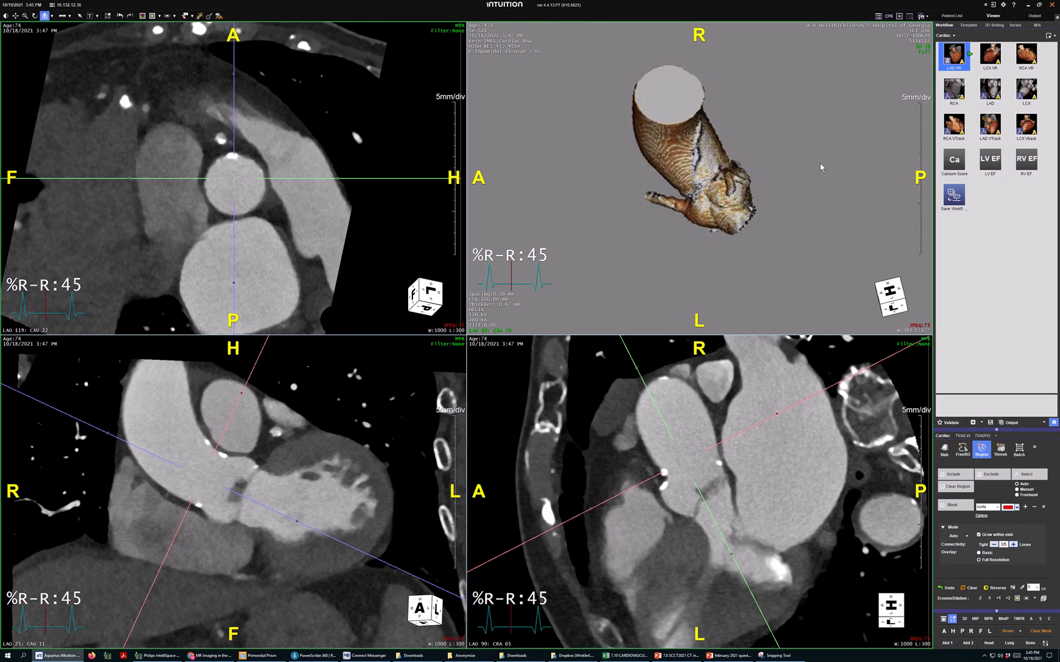
# Raise the window levels of both 3D opacity curves to make the aortic wall translucent around the calcifications
pyautogui.click(995, 25)
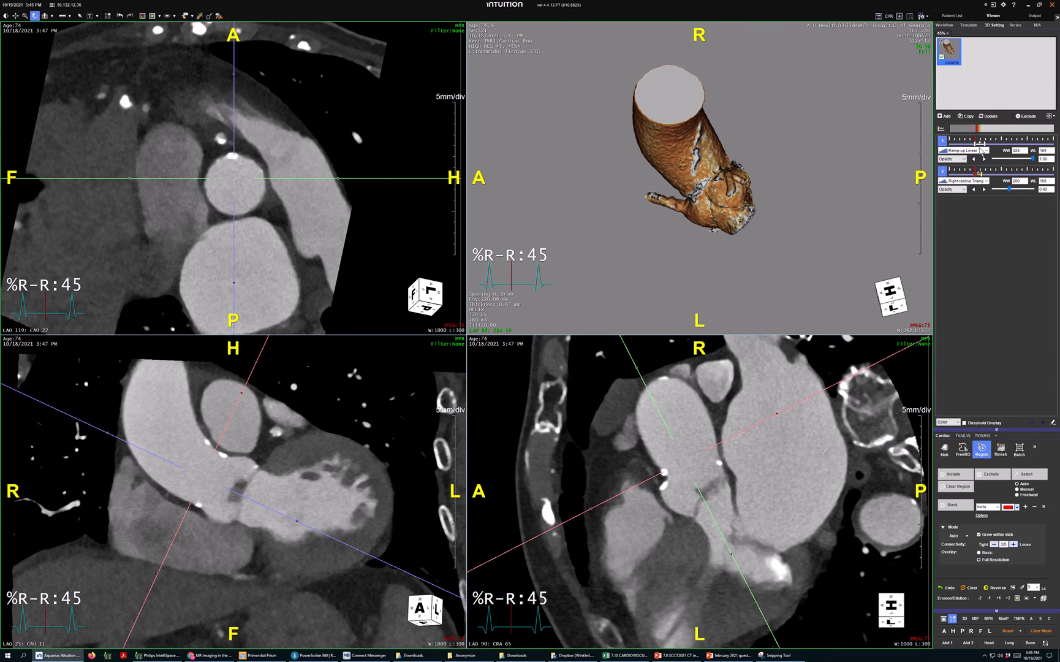
pyautogui.moveTo(979, 143); pyautogui.dragTo(996, 143)
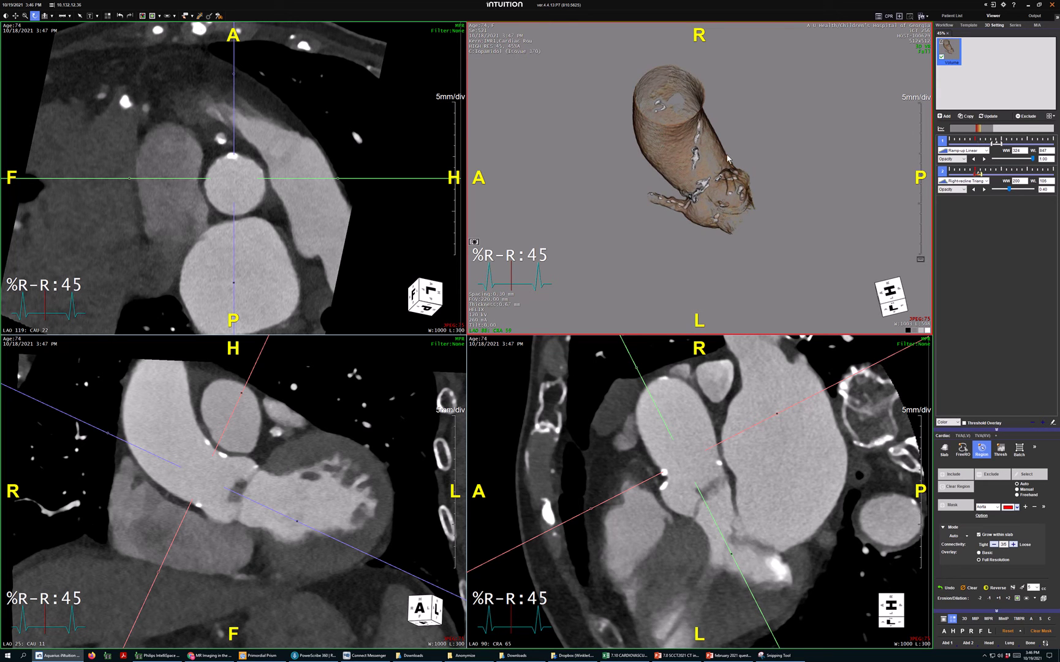
pyautogui.moveTo(978, 173); pyautogui.dragTo(982, 174)
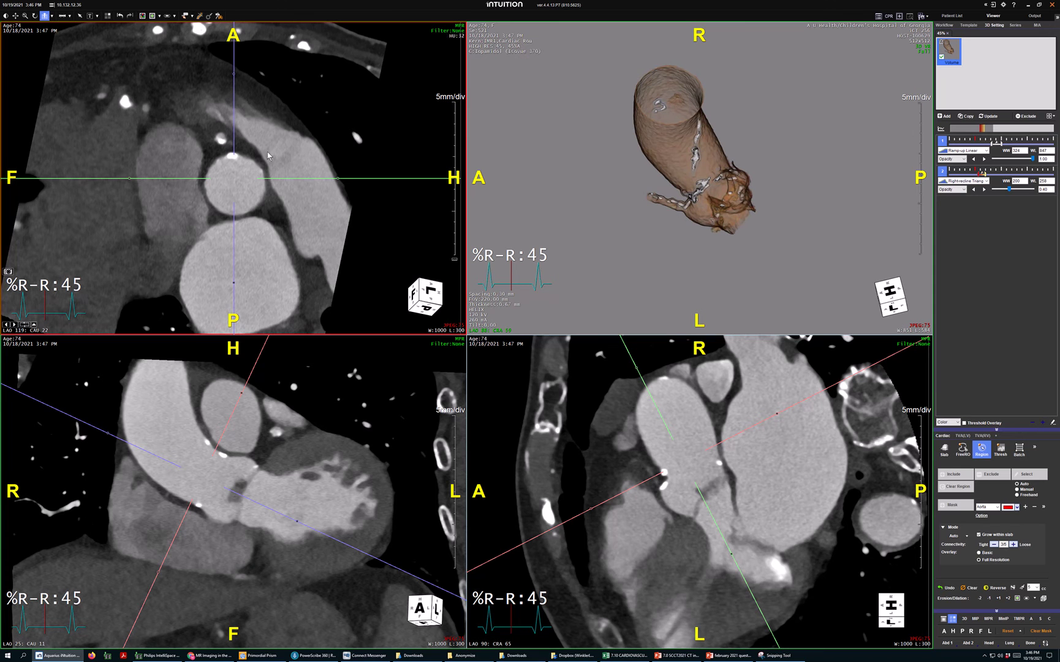
# Move the short-axis plane down to the aortic annulus, magnify the MPR views and recenter the crosshairs there
pyautogui.scroll(-10, 320, 142)
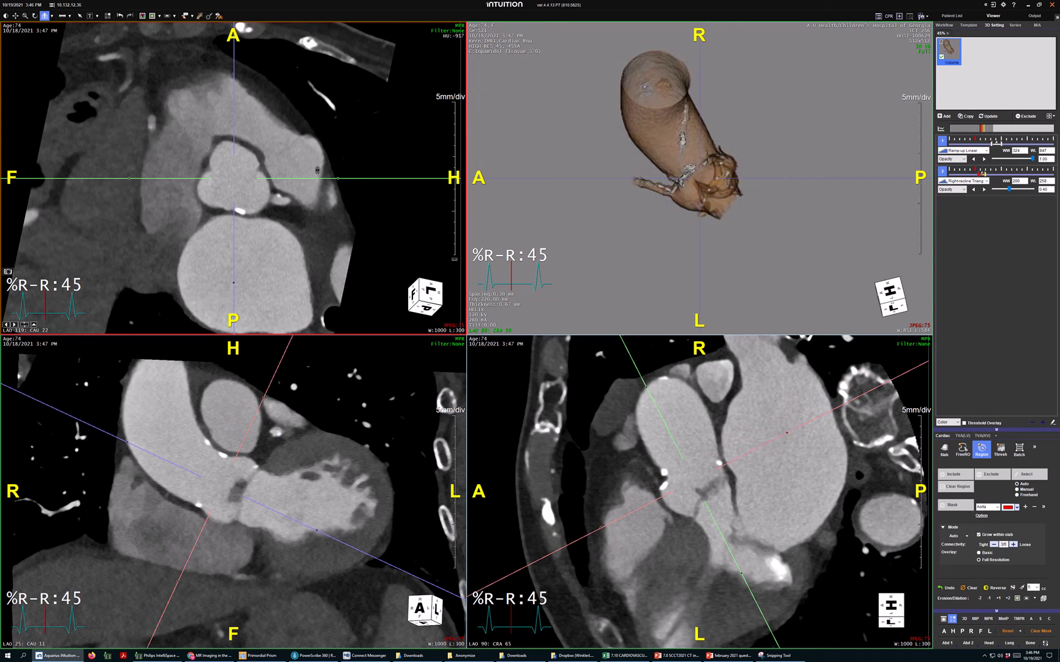
pyautogui.scroll(-3, 310, 181)
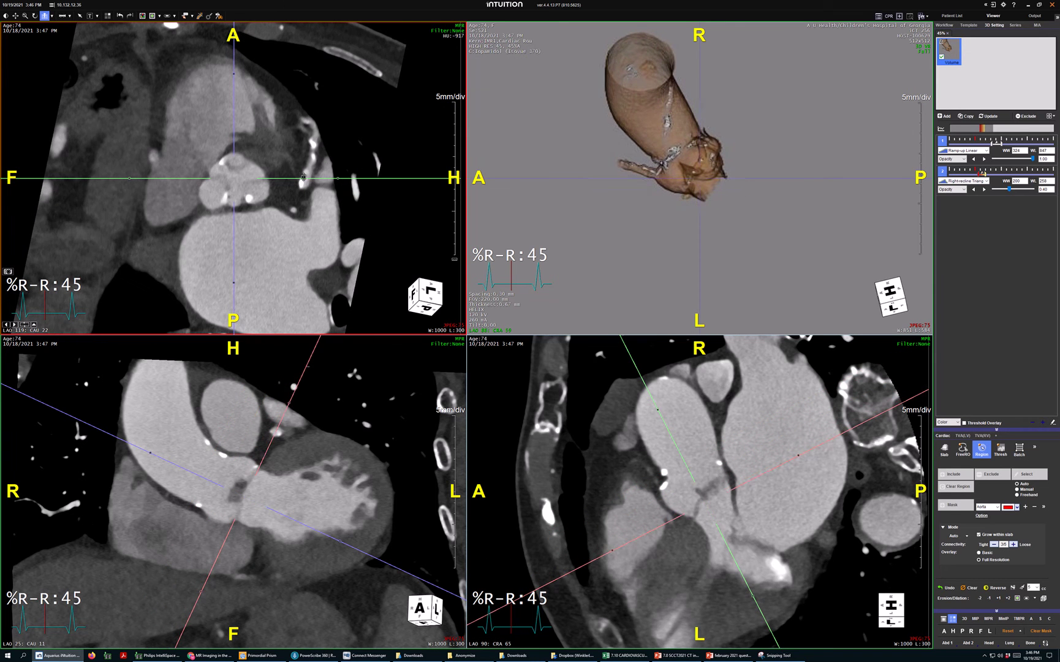
pyautogui.doubleClick(234, 160)
pyautogui.moveTo(264, 208); pyautogui.dragTo(281, 310, button='right')
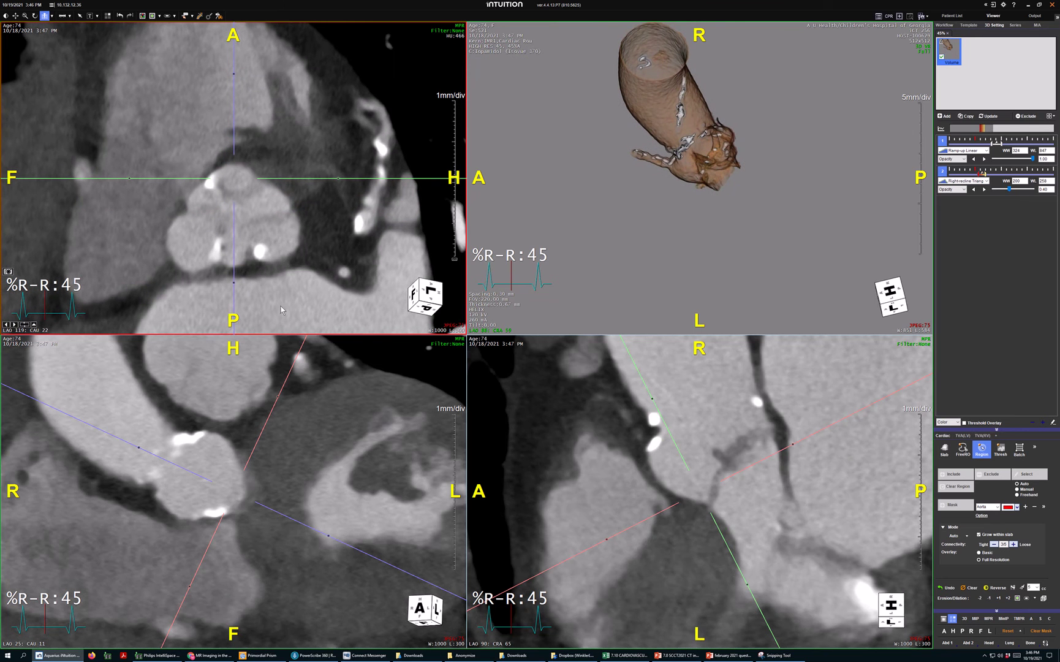
pyautogui.doubleClick(244, 498)
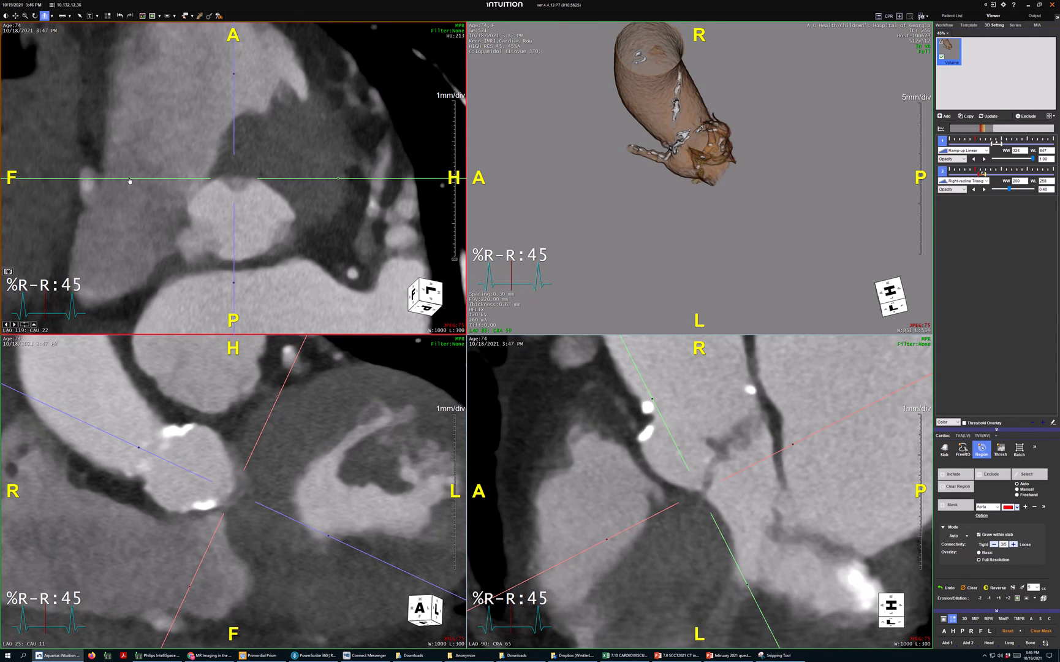
# Rotate the crosshair axes and the long-axis views to align the short-axis plane with the base of the cusps
pyautogui.moveTo(130, 180); pyautogui.dragTo(177, 280)
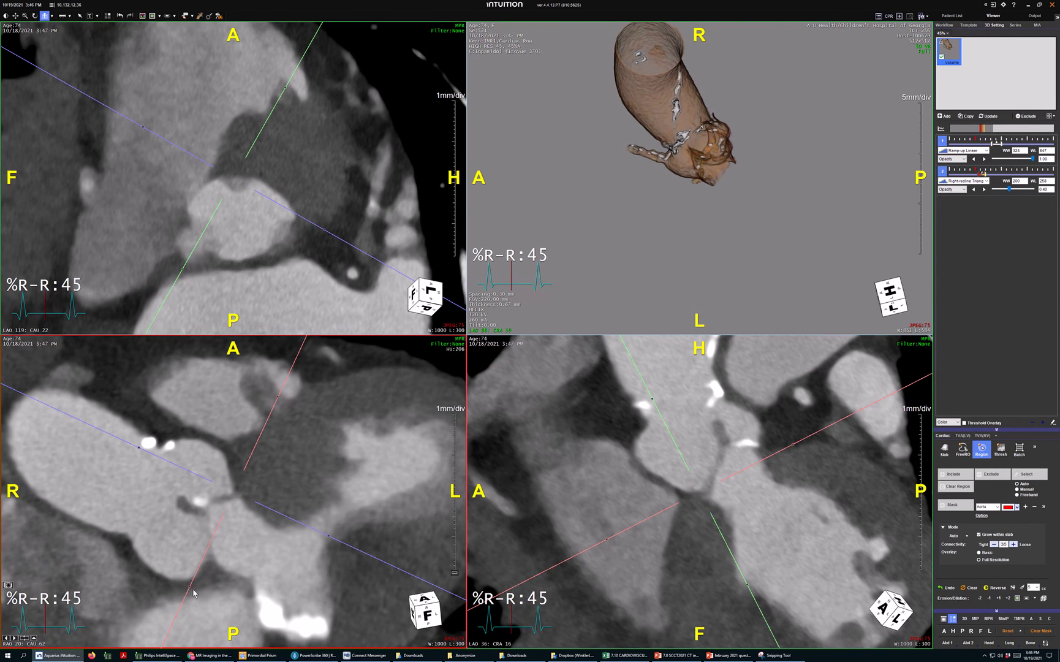
pyautogui.moveTo(190, 588); pyautogui.dragTo(196, 592)
pyautogui.moveTo(218, 633); pyautogui.dragTo(105, 547)
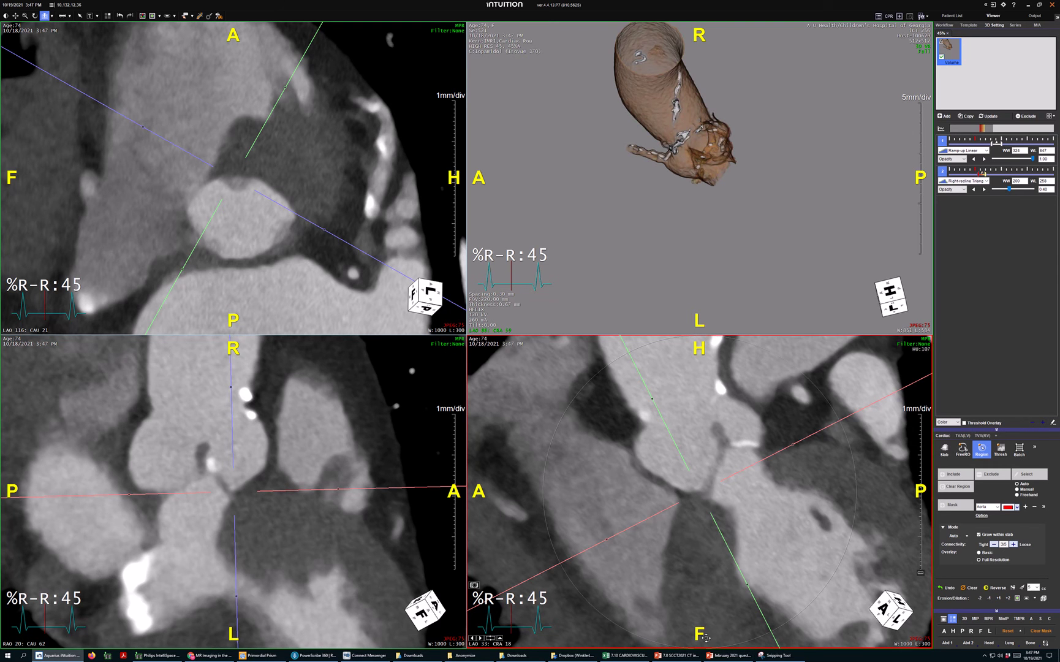
pyautogui.moveTo(704, 639); pyautogui.dragTo(649, 624)
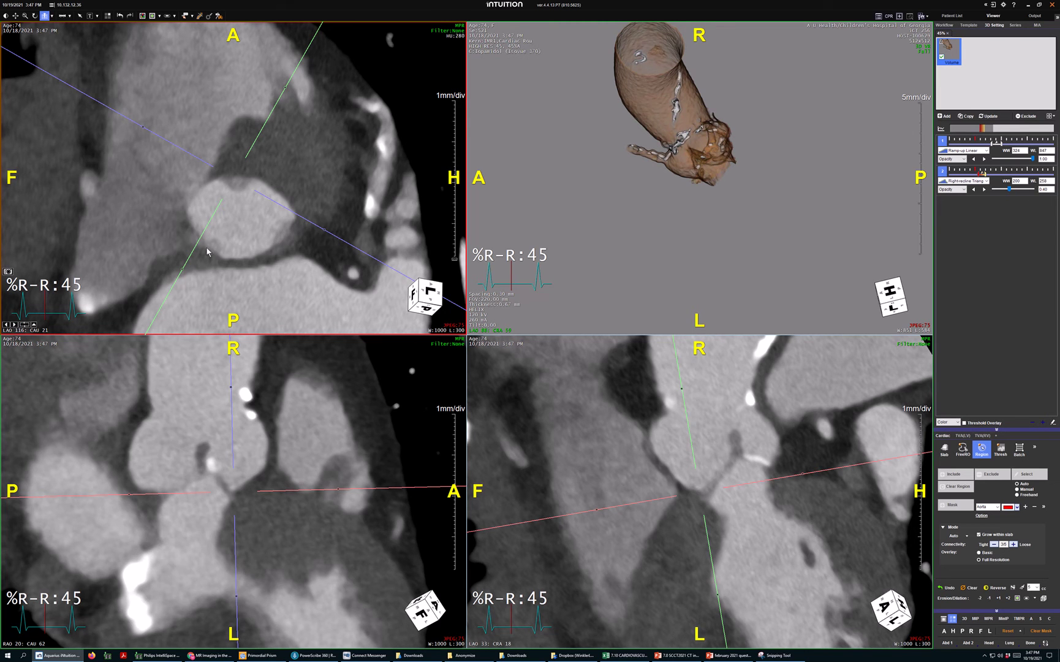
# Bring the oblique long-axis plane to the hinge point of the left coronary cusp
pyautogui.moveTo(776, 528); pyautogui.dragTo(785, 490)
pyautogui.scroll(-10, 786, 489)
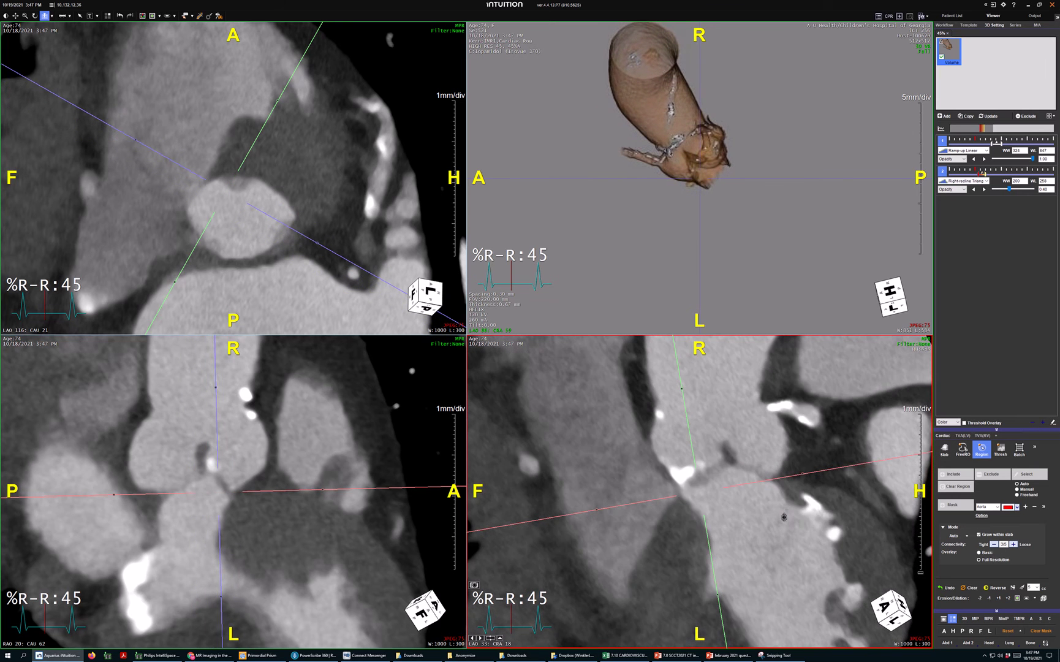
pyautogui.scroll(-8, 787, 509)
pyautogui.scroll(-5, 794, 498)
pyautogui.scroll(-3, 793, 506)
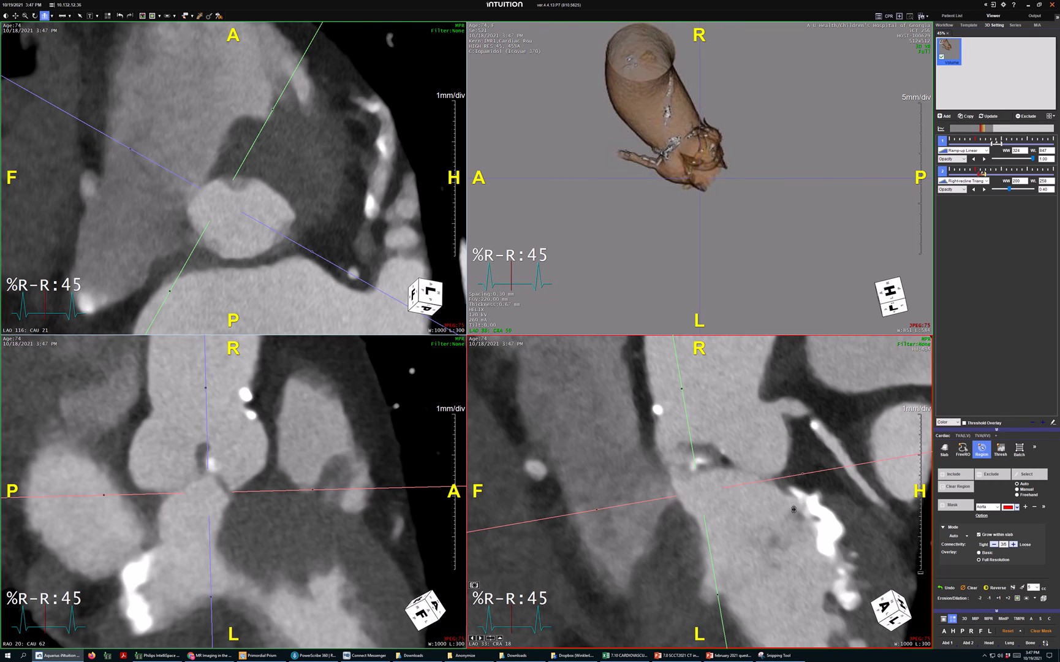
pyautogui.moveTo(794, 509); pyautogui.dragTo(793, 512)
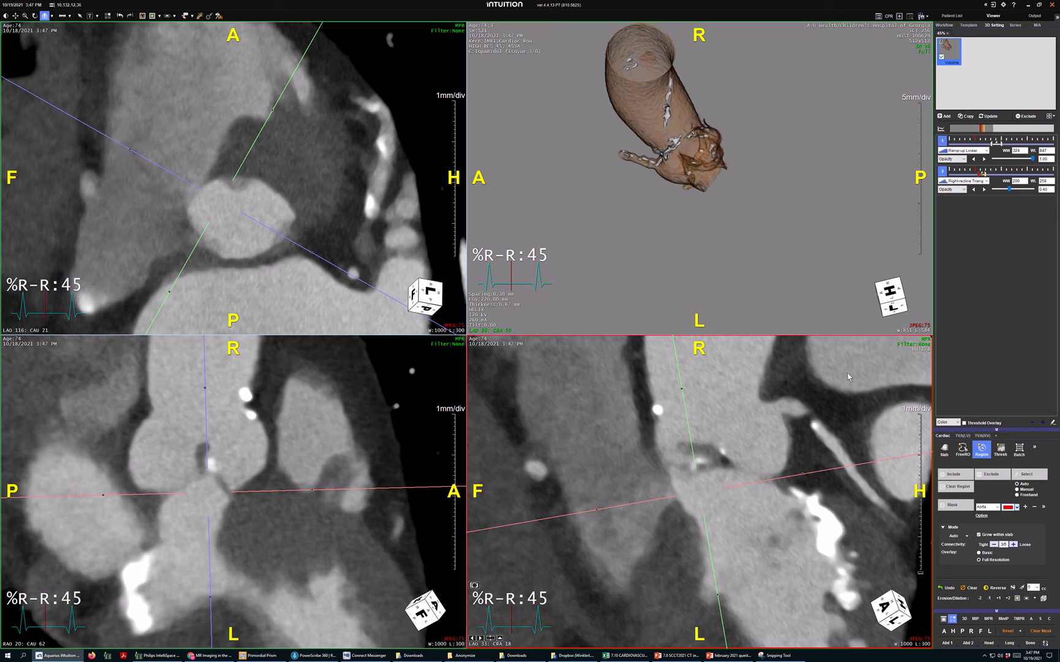
# Switch the workflow from Cardiac to TAVR and select its Measurements scene
pyautogui.click(895, 294)
pyautogui.click(946, 27)
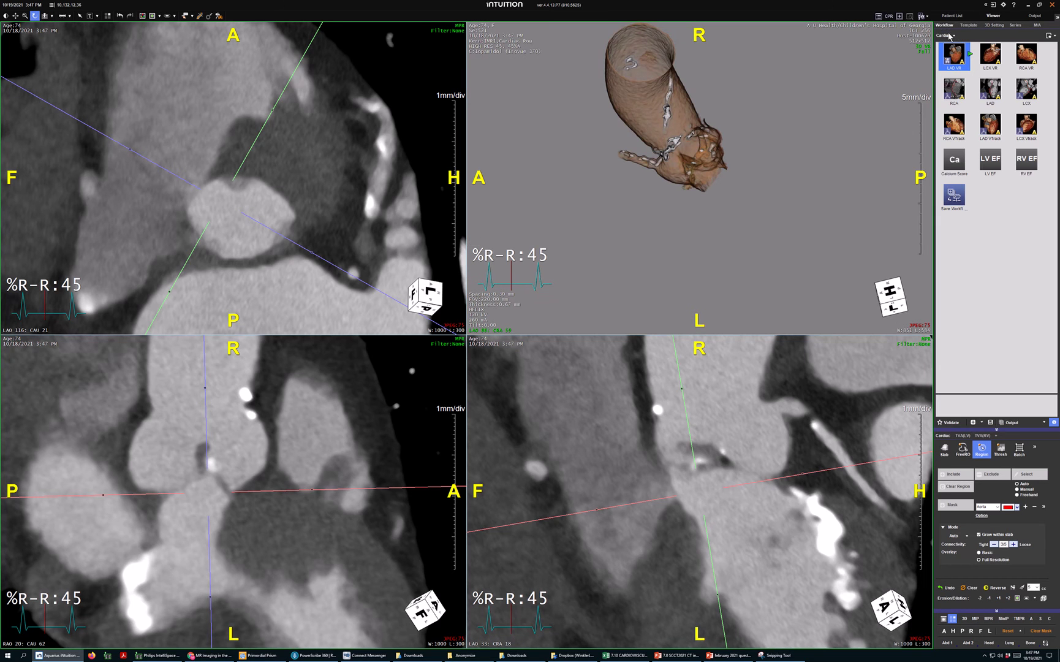
pyautogui.click(945, 35)
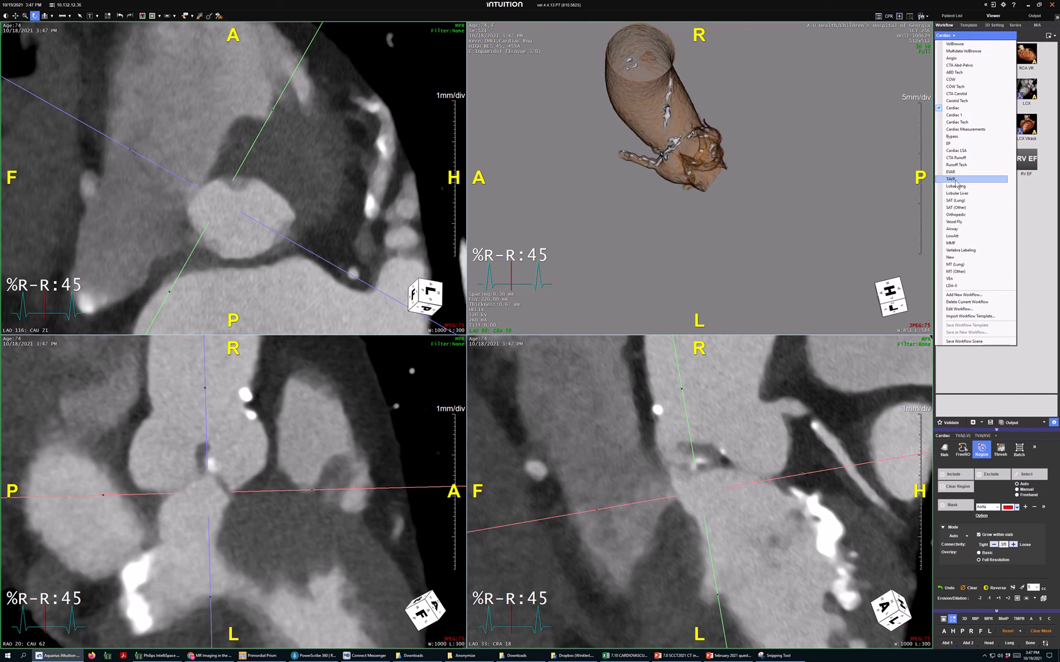
pyautogui.click(955, 180)
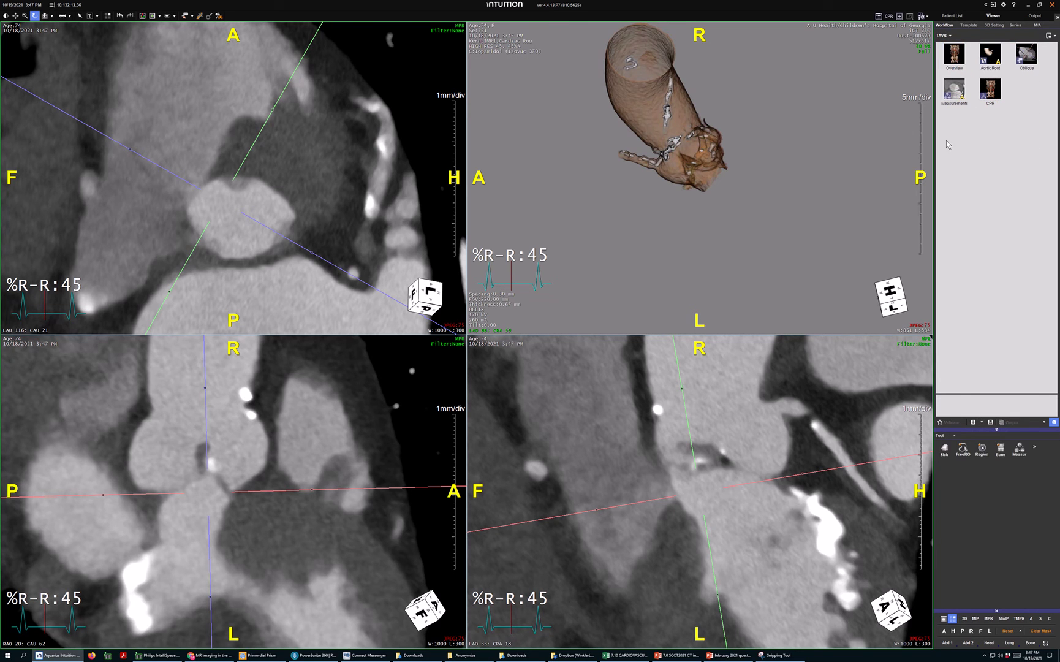
pyautogui.click(953, 91)
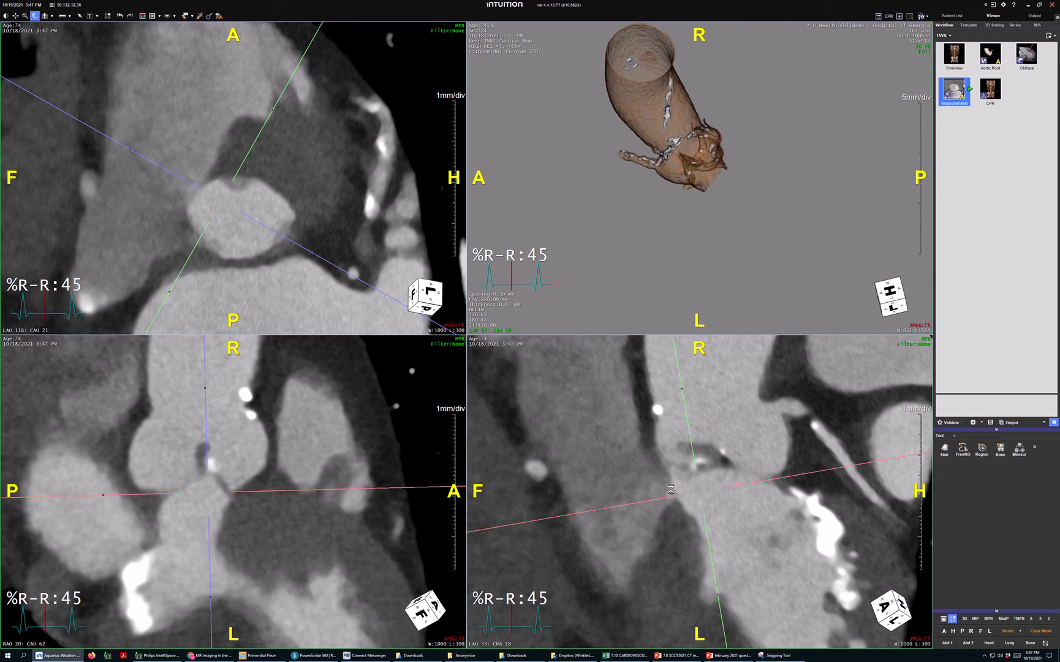
# Start the "3 Landmarks: L, R, N" measurement of the General TAVR protocol and mark the left cusp's hinge point
pyautogui.click(1018, 449)
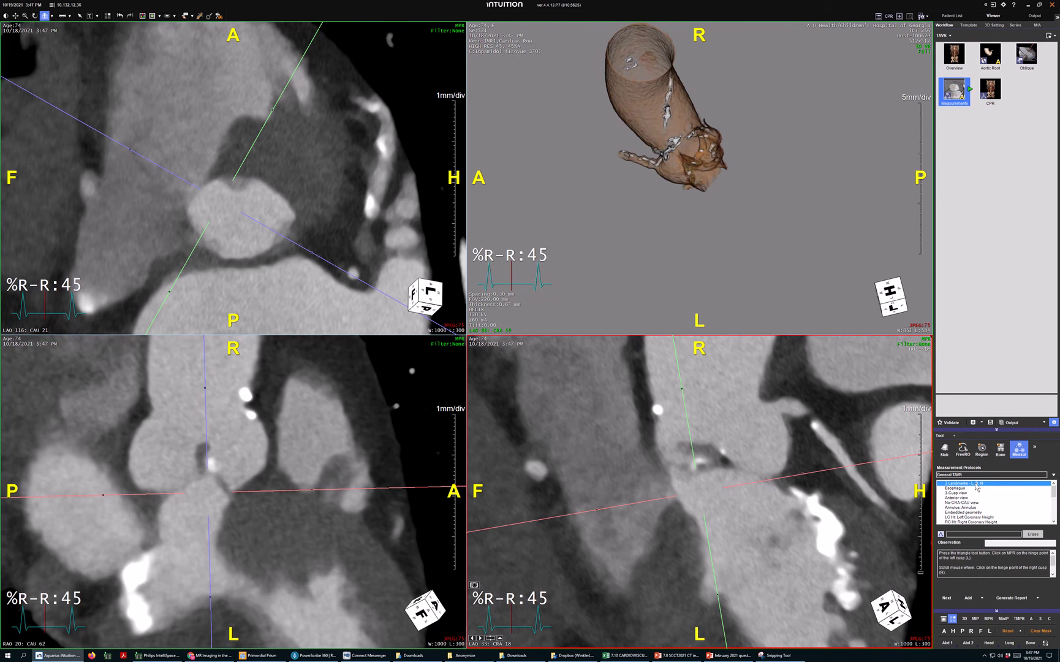
pyautogui.click(942, 533)
pyautogui.click(773, 479)
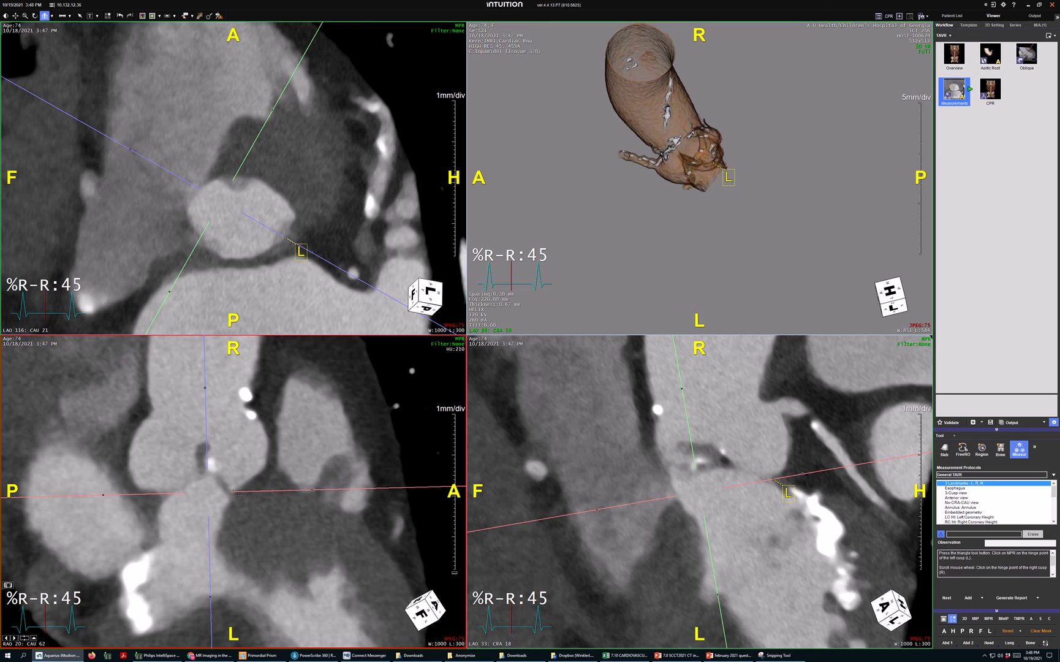
# Mark the right and non-coronary cusp hinge points, and start the "3-Cusp view" measurement to set the 3D view's C-arm angles
pyautogui.click(231, 491)
pyautogui.click(159, 494)
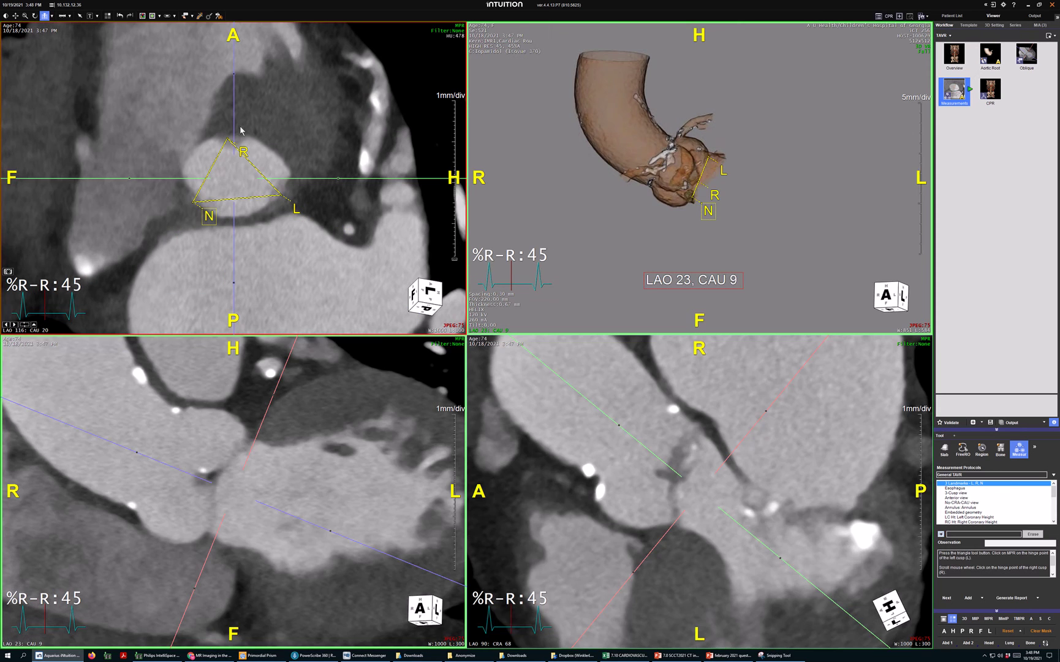
pyautogui.click(961, 493)
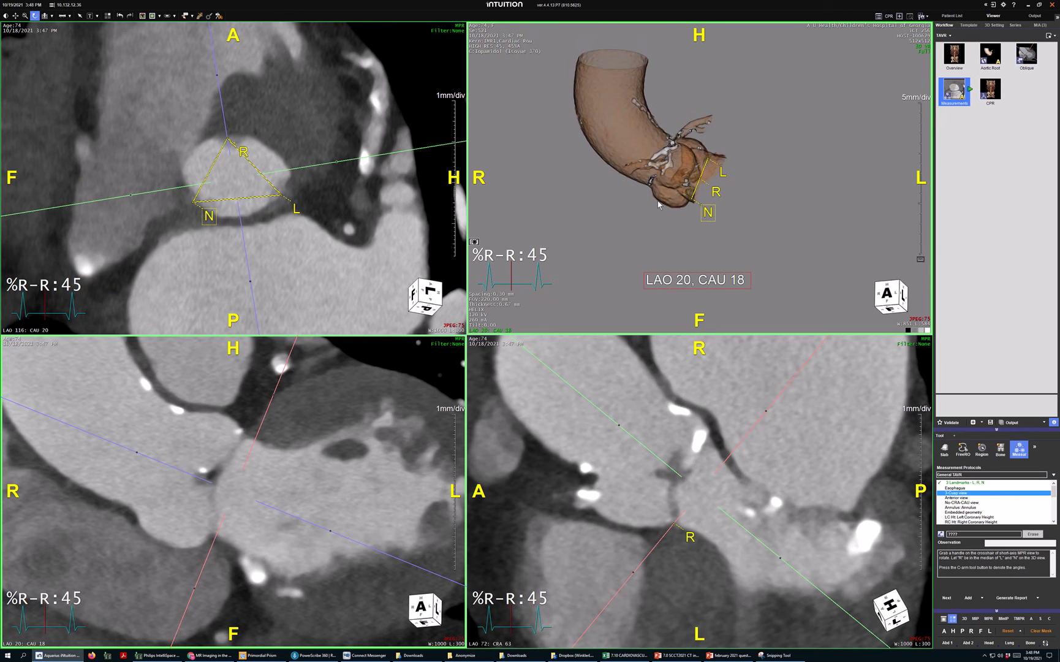
# Outline the tissue beyond the cusp landmark plane with FreeROI on the 3D aortic root and exclude it
pyautogui.click(963, 451)
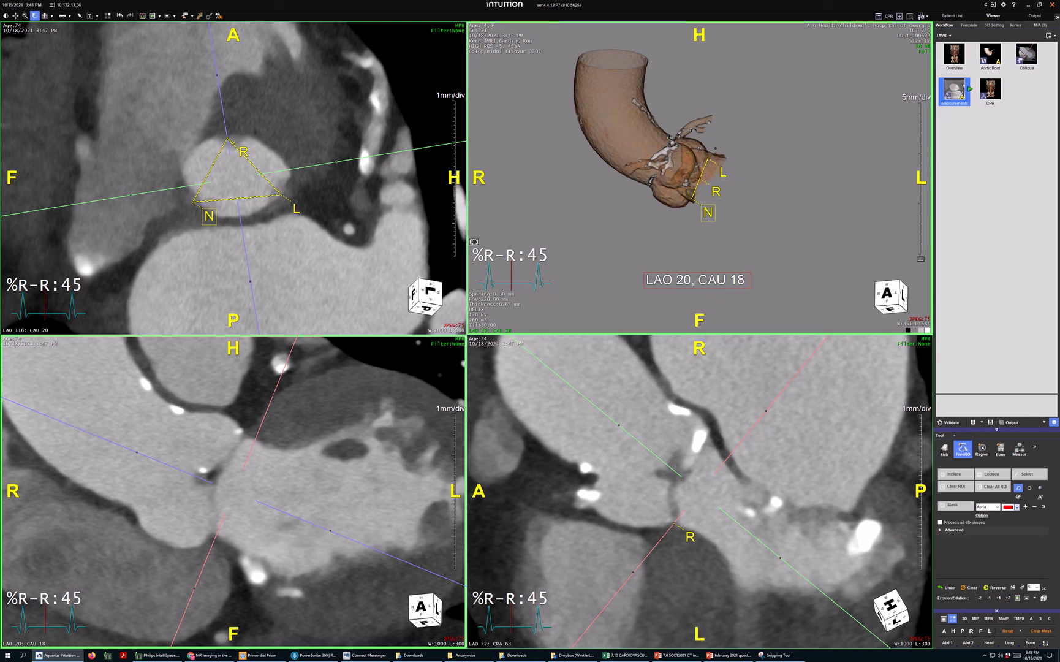
pyautogui.moveTo(715, 148)
pyautogui.mouseDown()
pyautogui.moveTo(692, 203)
pyautogui.moveTo(777, 136)
pyautogui.mouseUp()
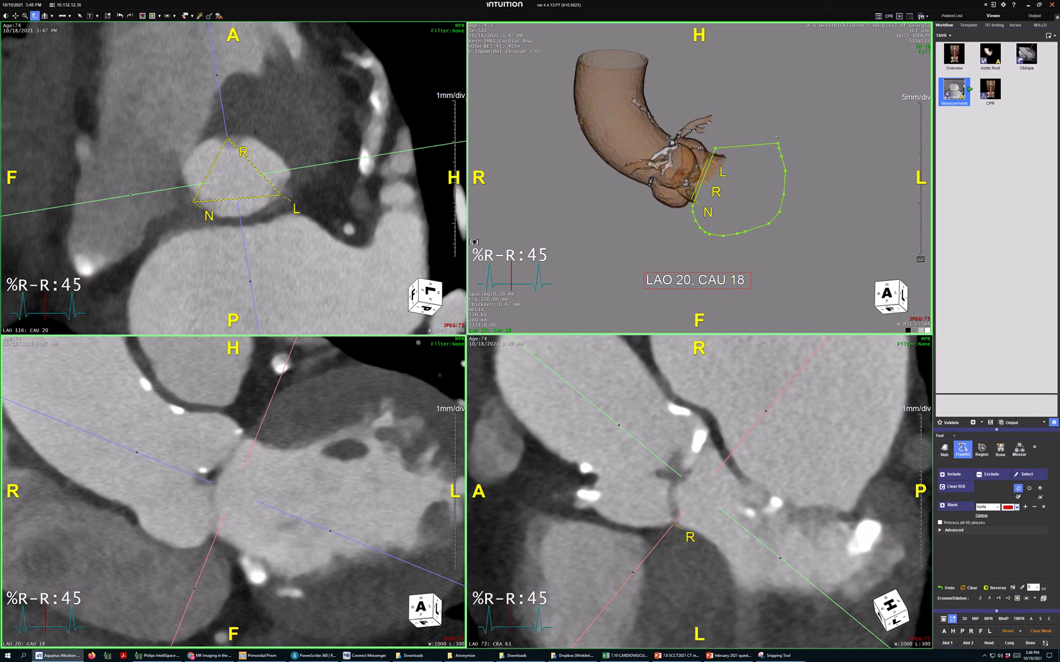
pyautogui.click(993, 475)
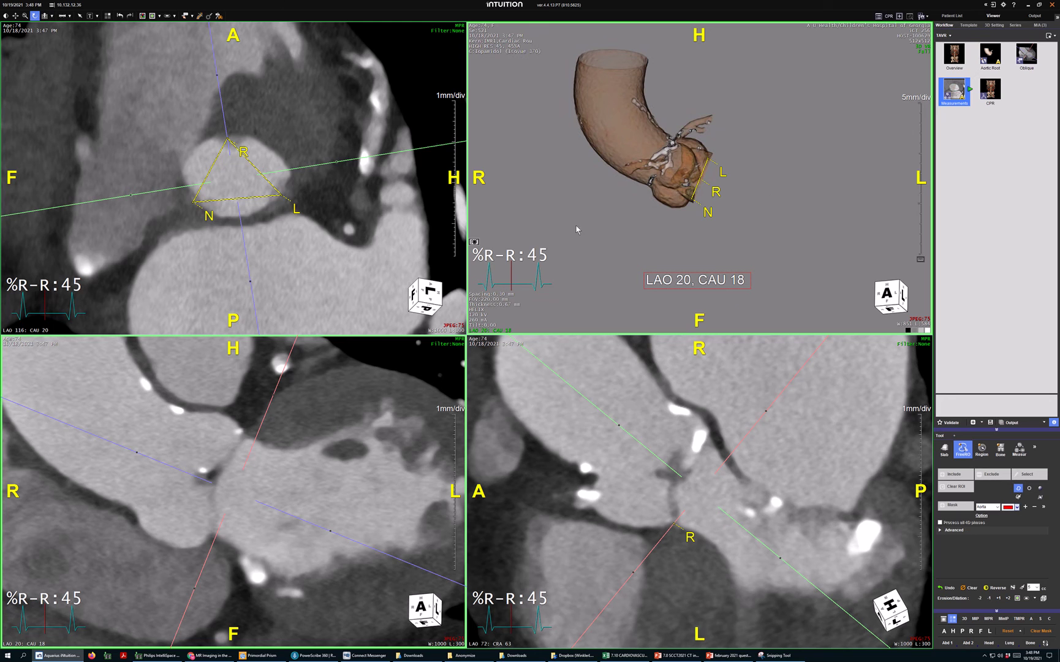
pyautogui.click(474, 243)
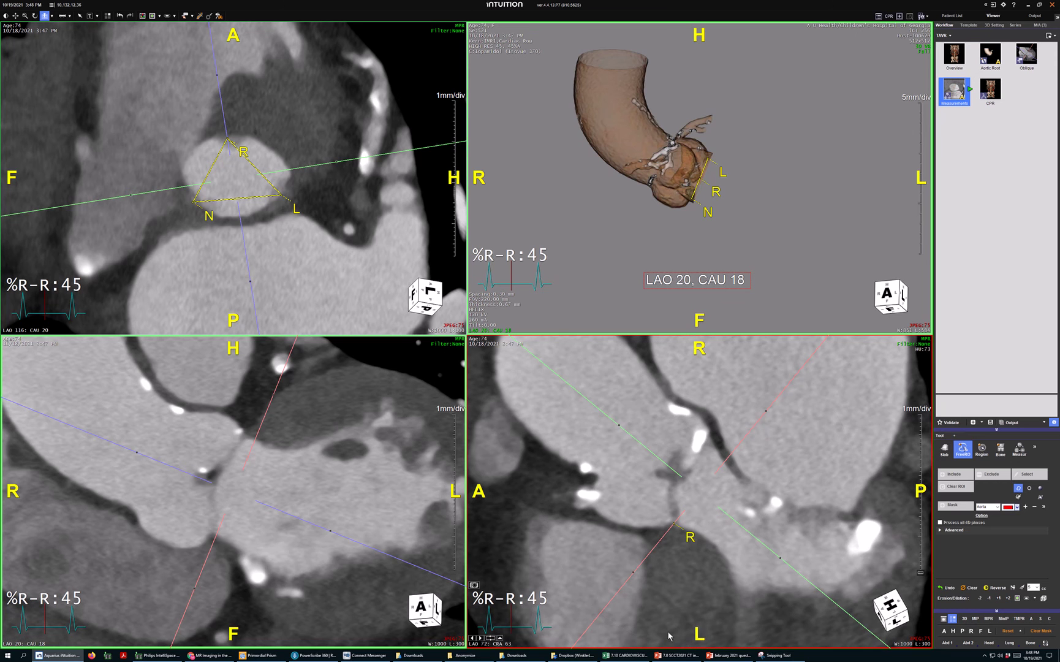
# Rotate both long-axis views upright and move the short-axis plane slightly below the cusp hinge points
pyautogui.moveTo(702, 637); pyautogui.dragTo(582, 592)
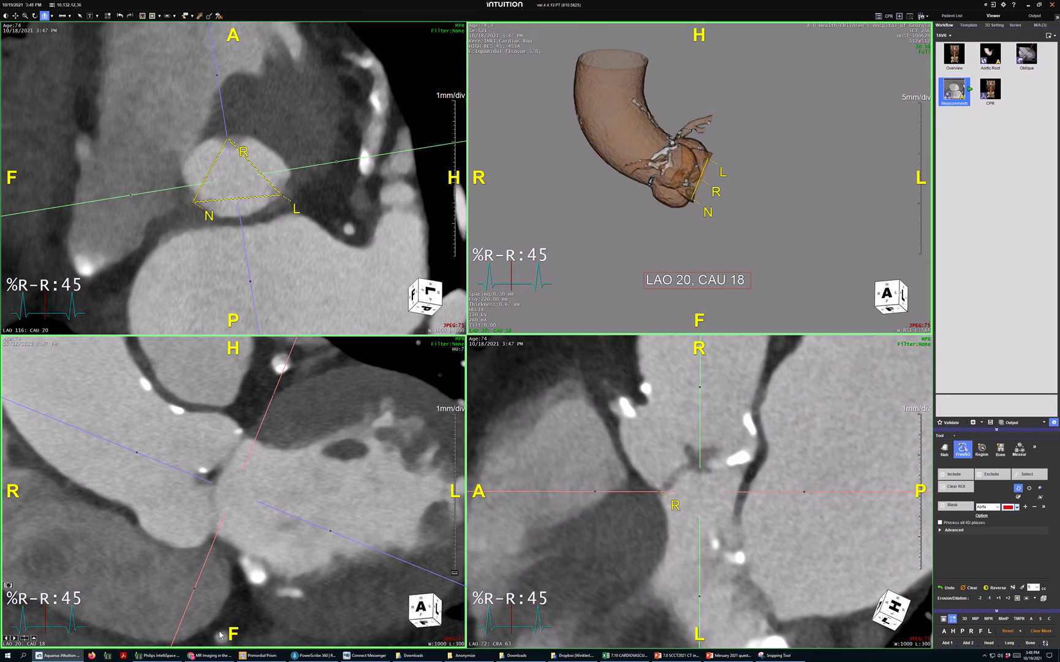
pyautogui.moveTo(167, 611); pyautogui.dragTo(97, 549)
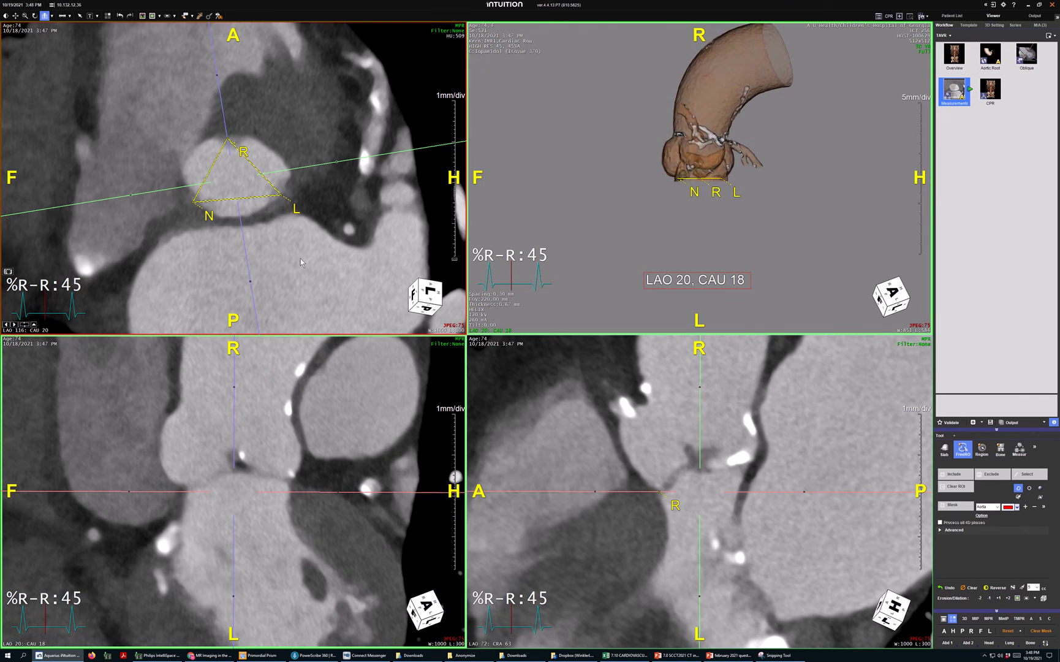
pyautogui.scroll(-1, 291, 272)
pyautogui.scroll(-1, 295, 257)
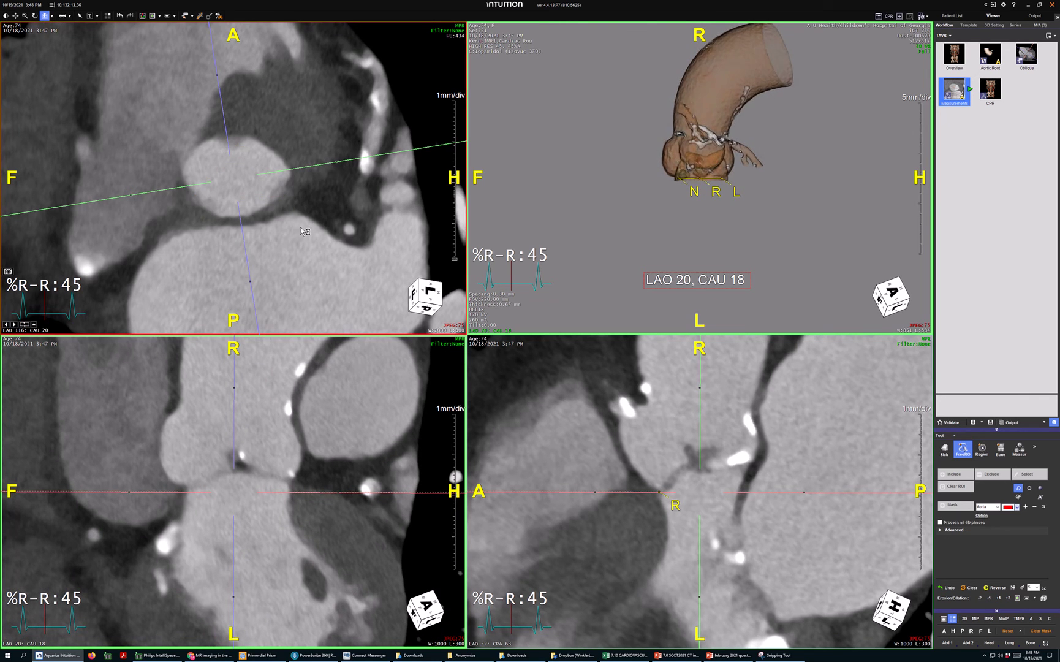
pyautogui.scroll(-1, 291, 230)
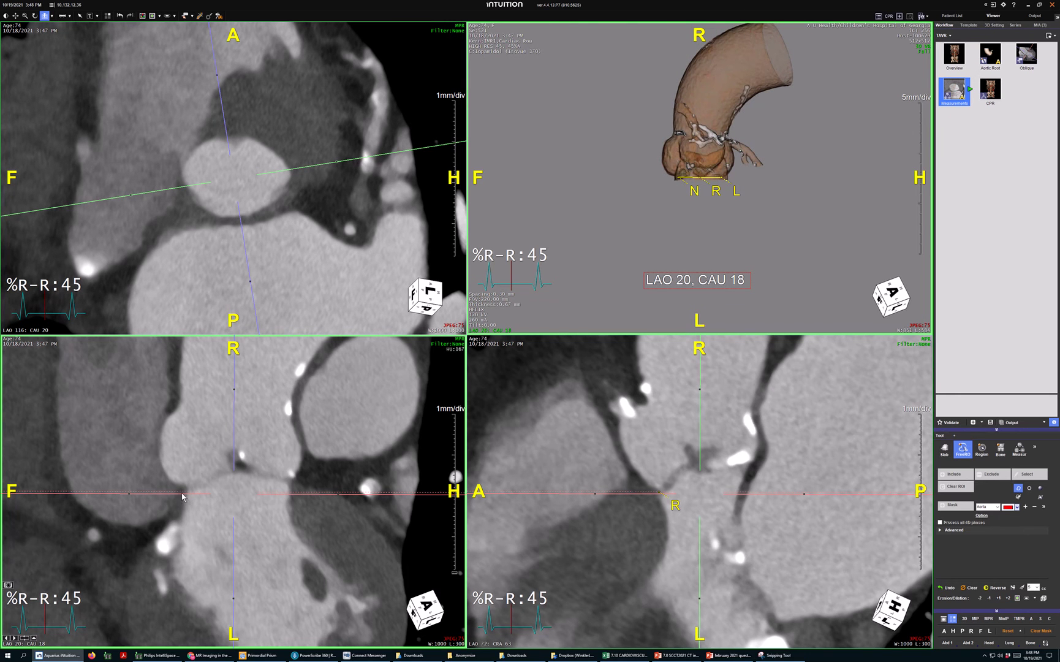
# Measure the aortic annulus in the short-axis view with an Assisted Distance Pair
pyautogui.click(70, 16)
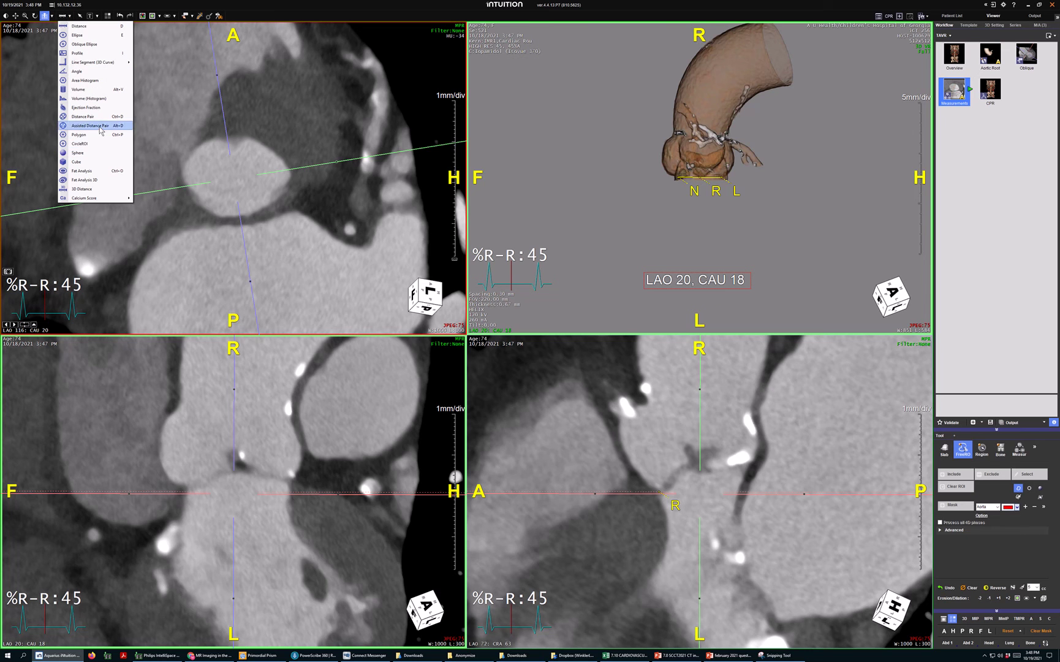
pyautogui.click(98, 125)
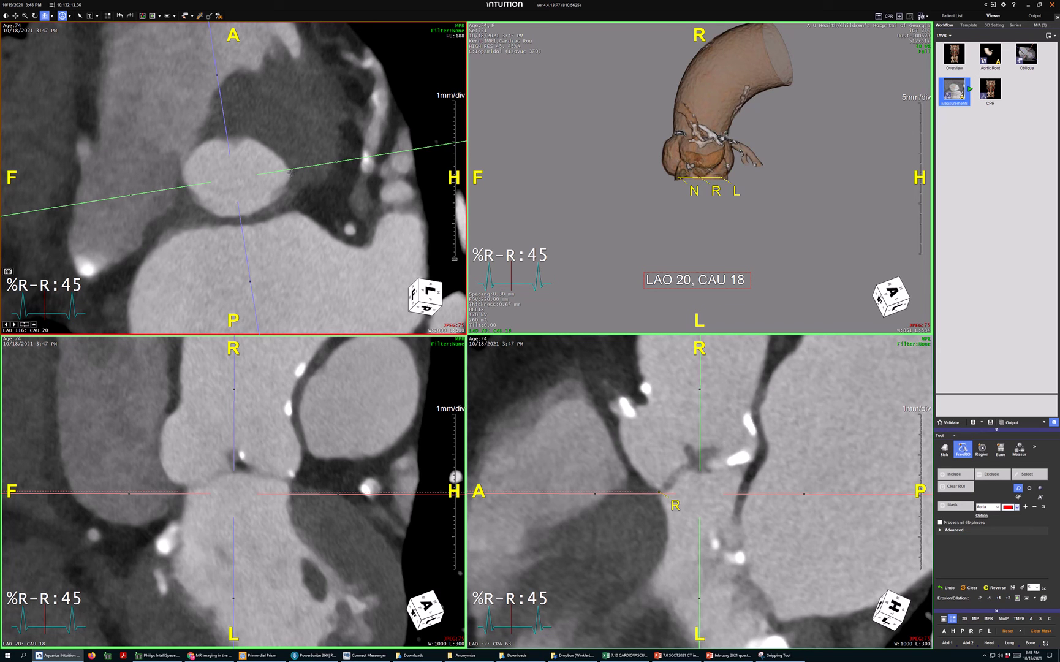
pyautogui.click(185, 174)
pyautogui.click(182, 173)
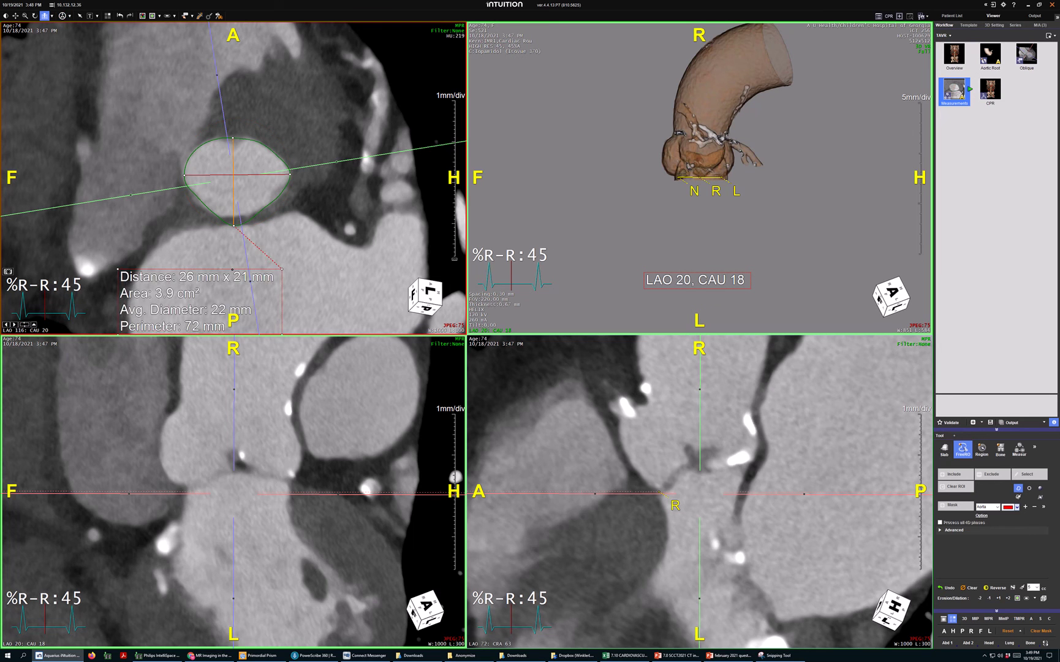
# Refine the annulus contour along the vessel edge and move its measurement label off the annulus
pyautogui.moveTo(261, 213); pyautogui.dragTo(261, 212)
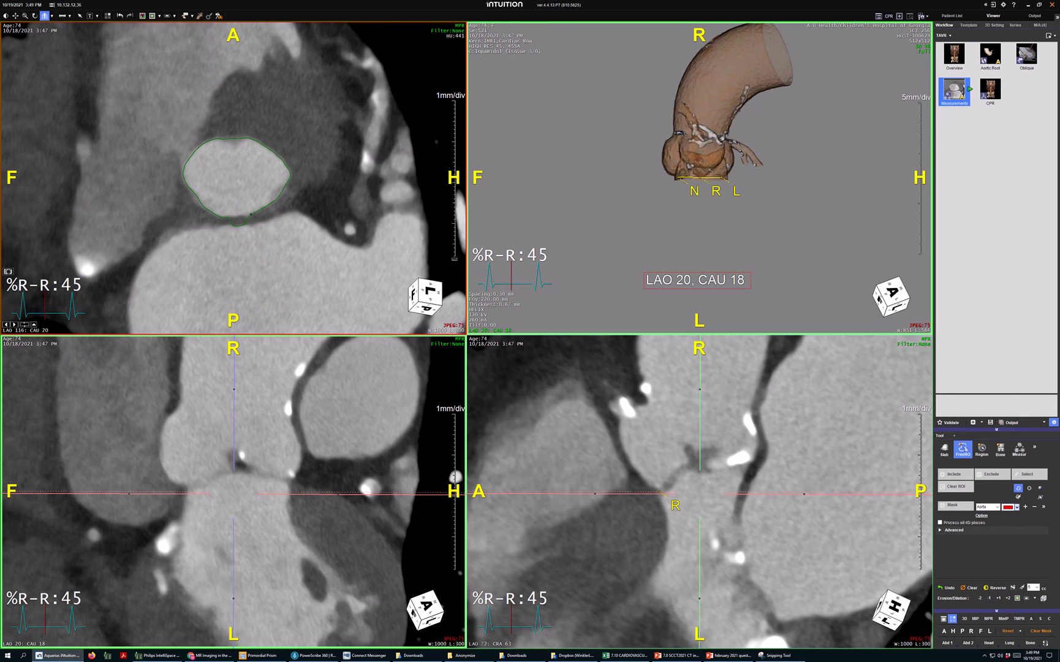
pyautogui.moveTo(228, 217); pyautogui.dragTo(227, 217)
pyautogui.doubleClick(185, 183)
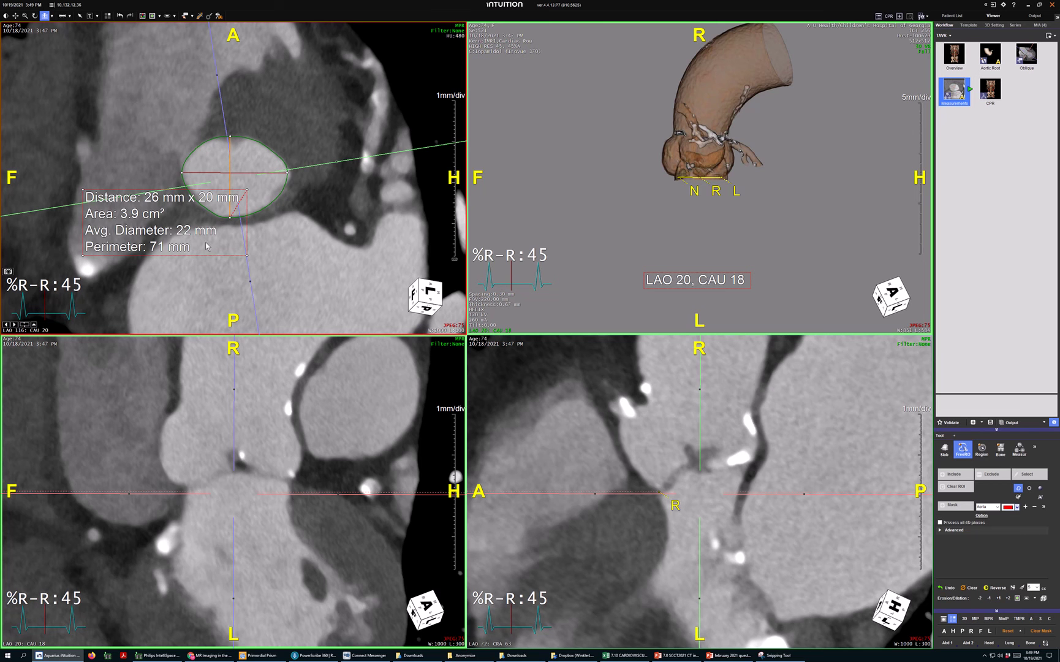
pyautogui.moveTo(172, 224); pyautogui.dragTo(343, 60)
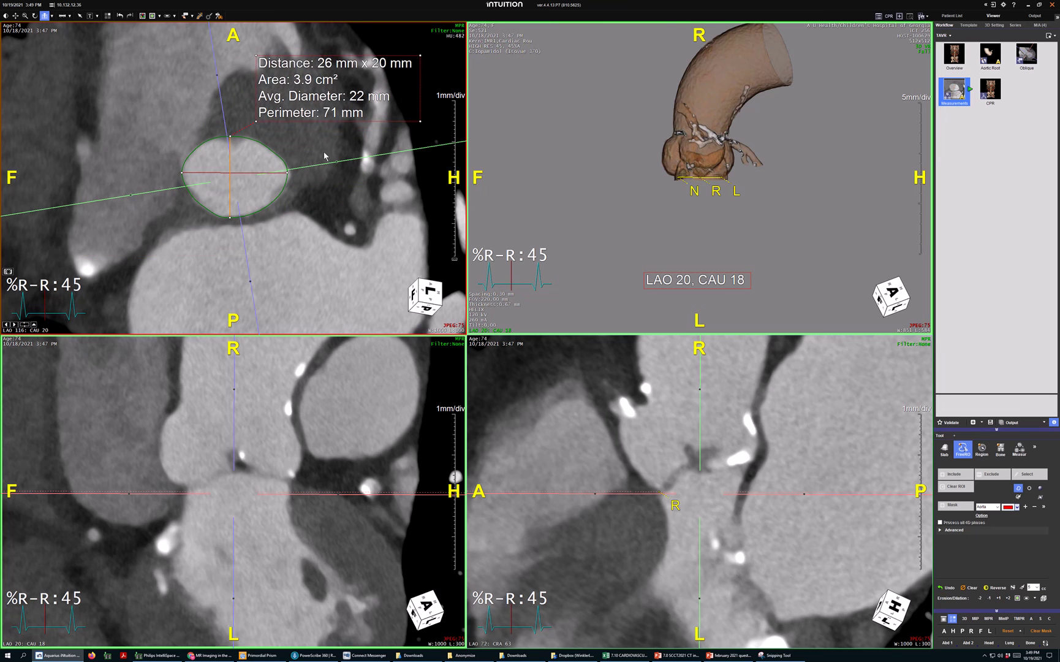
pyautogui.moveTo(290, 177); pyautogui.dragTo(286, 167)
pyautogui.click(289, 196)
pyautogui.moveTo(328, 112); pyautogui.dragTo(326, 120)
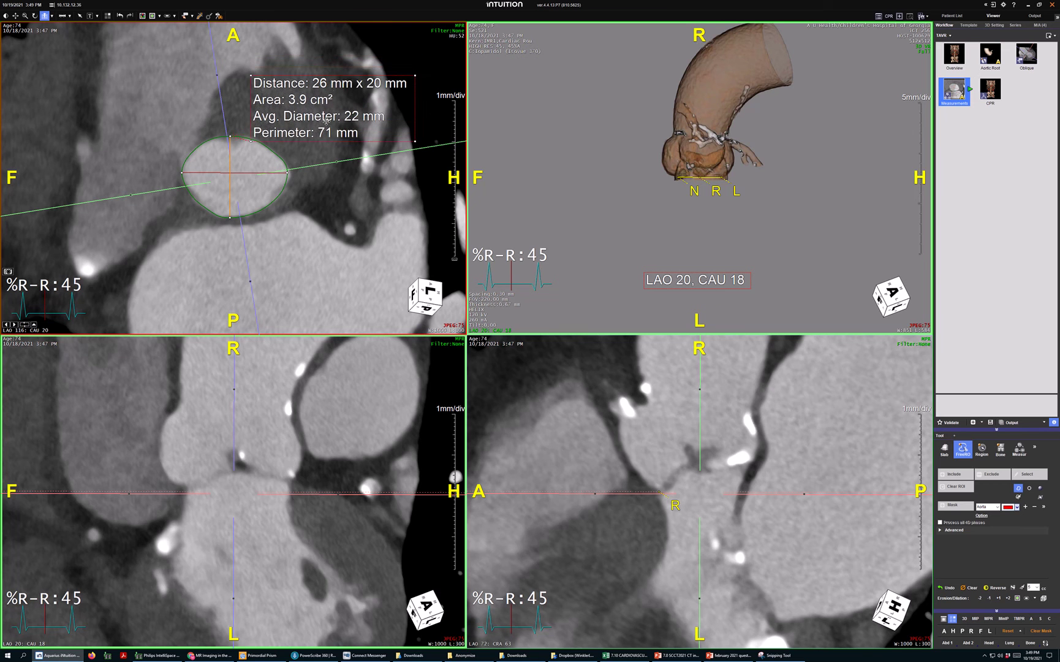
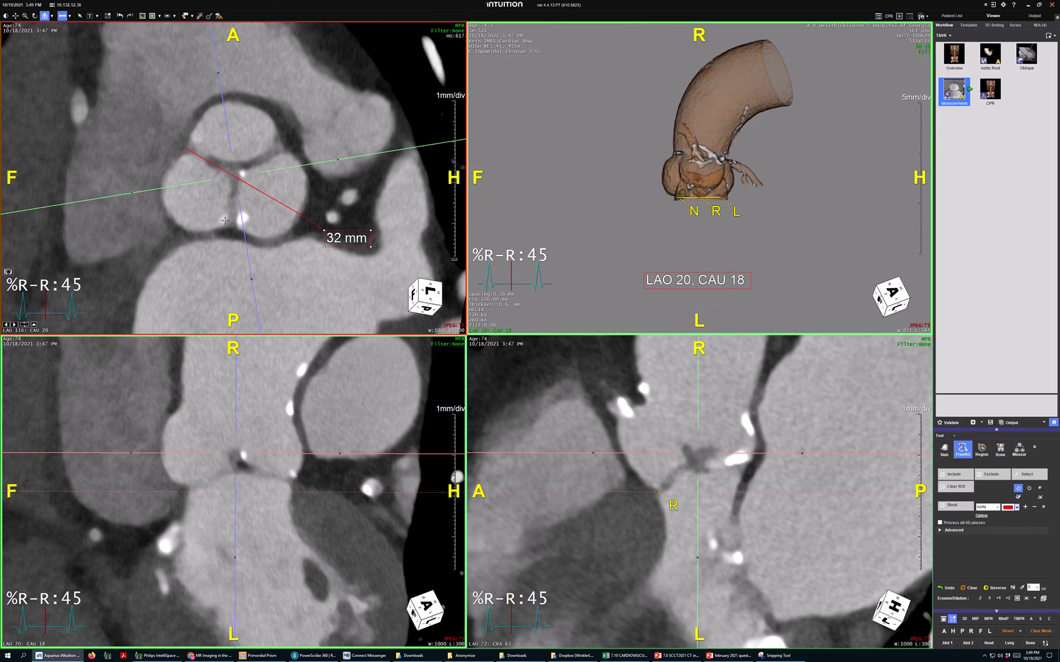
# Measure the remaining two sinus of Valsalva diameters across the cusps in the short-axis view
pyautogui.moveTo(232, 229); pyautogui.dragTo(236, 100)
pyautogui.press('d')
pyautogui.moveTo(284, 146)
pyautogui.mouseDown()
pyautogui.moveTo(297, 164)
pyautogui.moveTo(167, 216)
pyautogui.mouseUp()
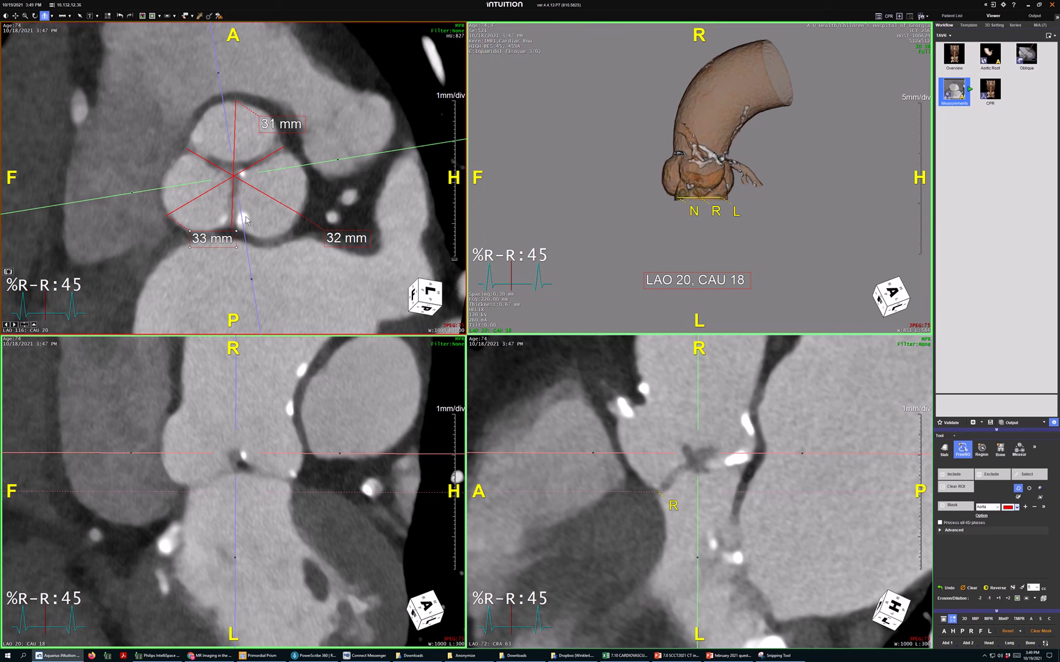
# Recentre the crosshair on the valve and rotate the long-axis plane through the left cusp to show the left coronary ostium
pyautogui.scroll(3, 245, 217)
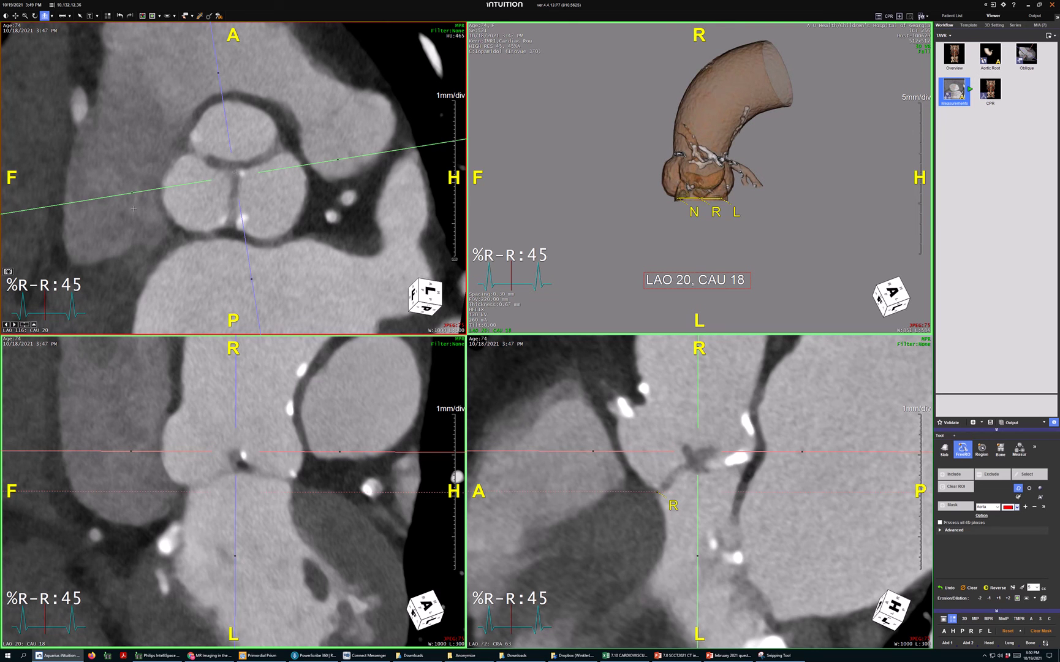
pyautogui.moveTo(133, 209); pyautogui.dragTo(272, 141)
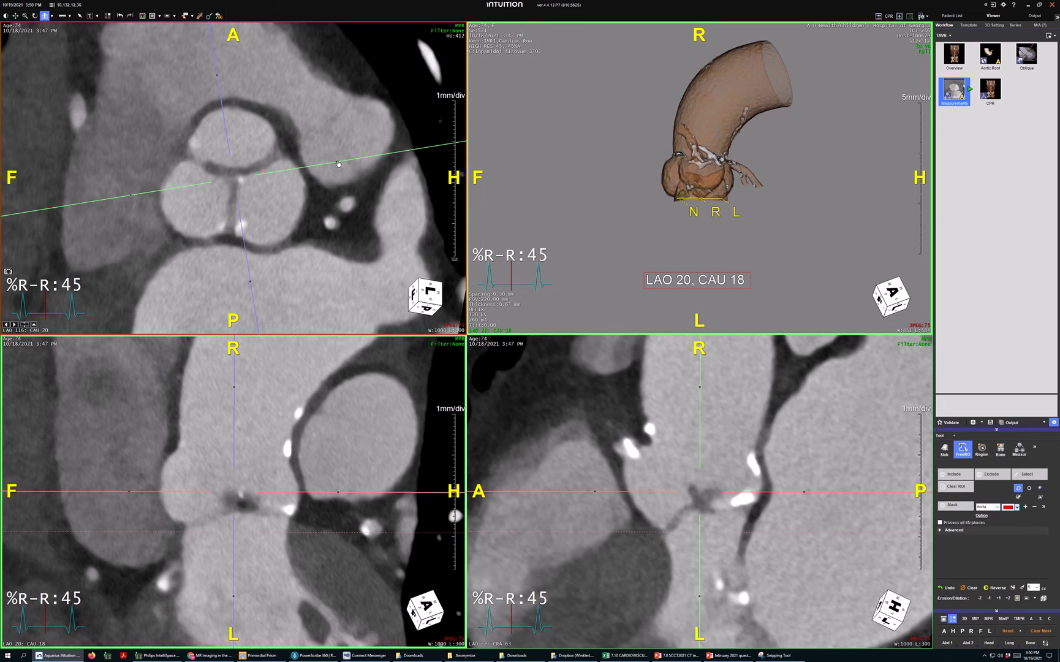
pyautogui.moveTo(338, 163); pyautogui.dragTo(325, 229)
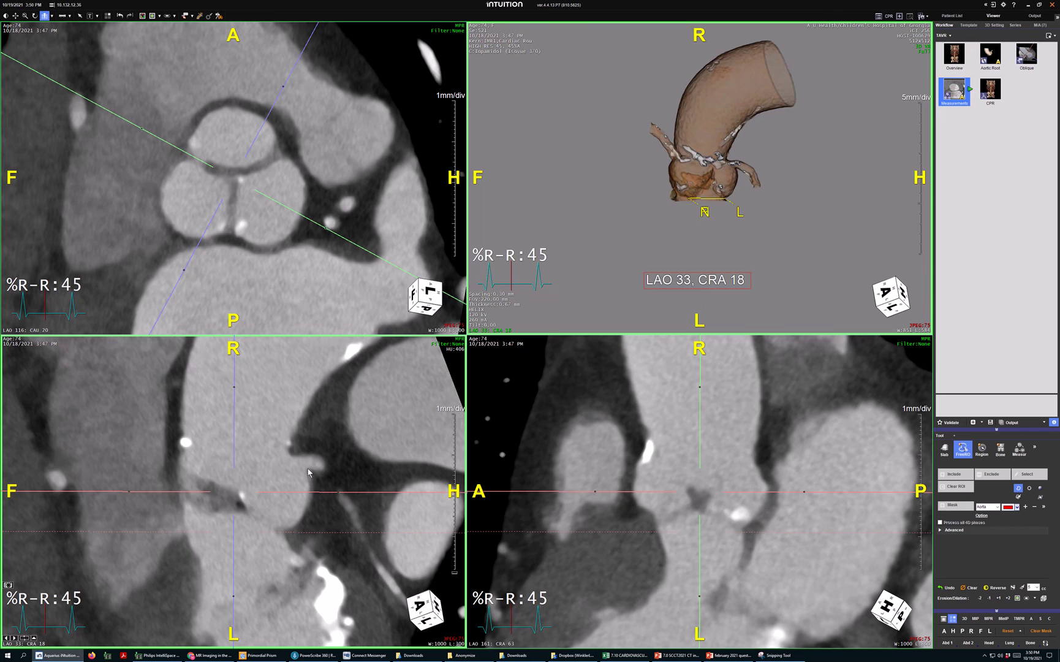
# Measure the left coronary ostium and left sinus heights from the annular plane, and move the sinus height label above its line
pyautogui.click(261, 267)
pyautogui.press('d')
pyautogui.moveTo(307, 471); pyautogui.dragTo(307, 531)
pyautogui.moveTo(288, 452); pyautogui.dragTo(288, 532)
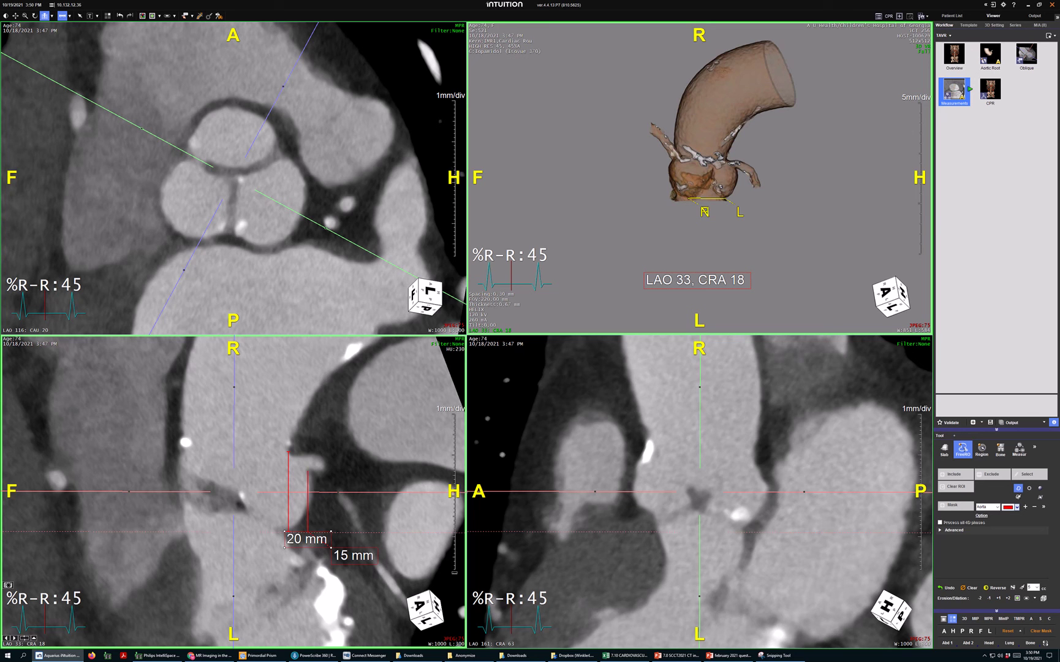
pyautogui.moveTo(287, 541); pyautogui.dragTo(287, 410)
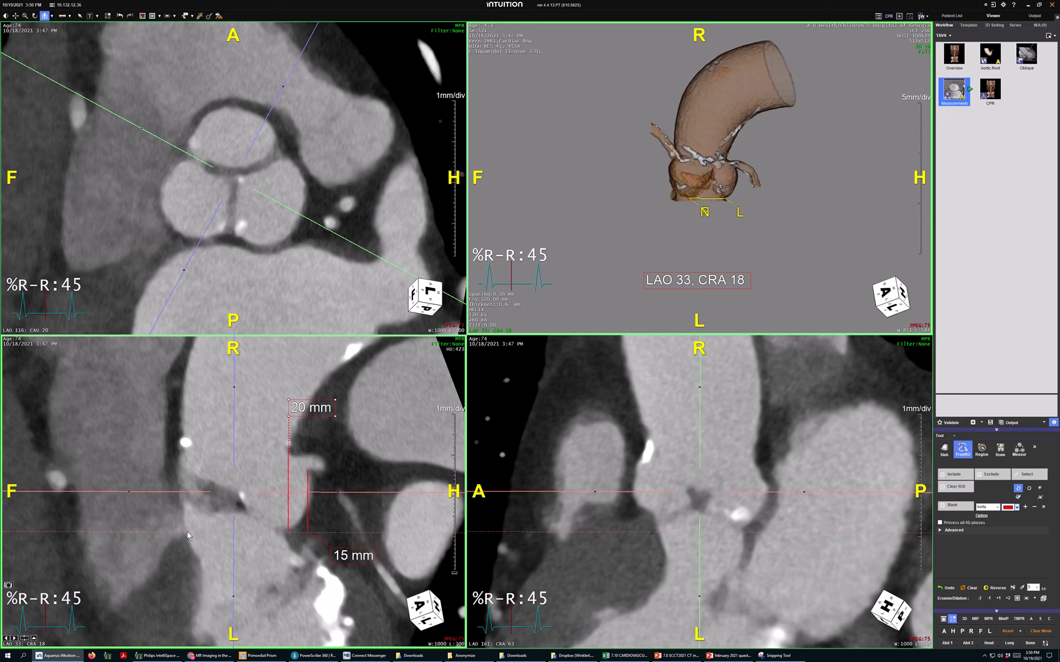
# Measure the short distance below the annular plane at the wall opposite the left coronary ostium
pyautogui.press('d')
pyautogui.moveTo(185, 530); pyautogui.dragTo(185, 535)
pyautogui.click(170, 184)
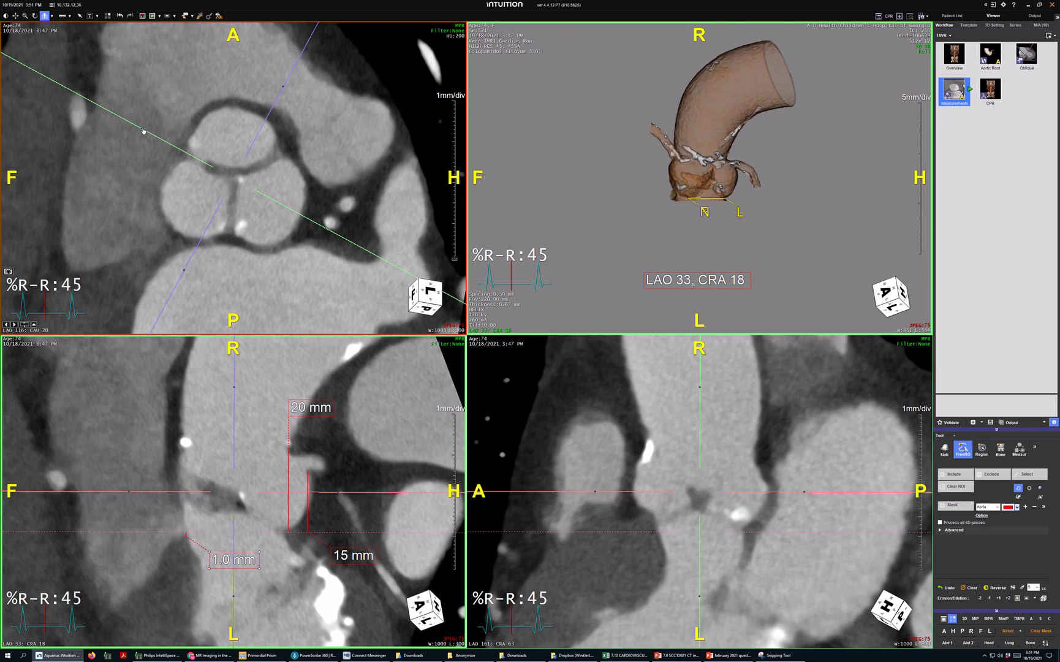
# Rotate the long-axis plane through the right cusp and measure the right coronary ostium's height above the annular plane
pyautogui.moveTo(142, 130); pyautogui.dragTo(220, 122)
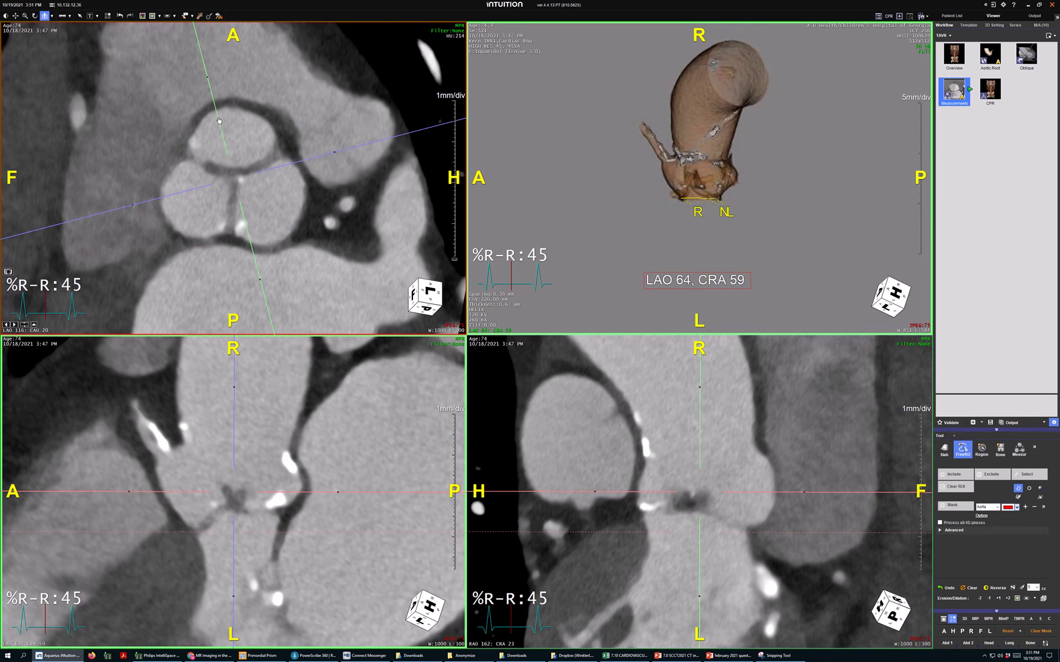
pyautogui.press('d')
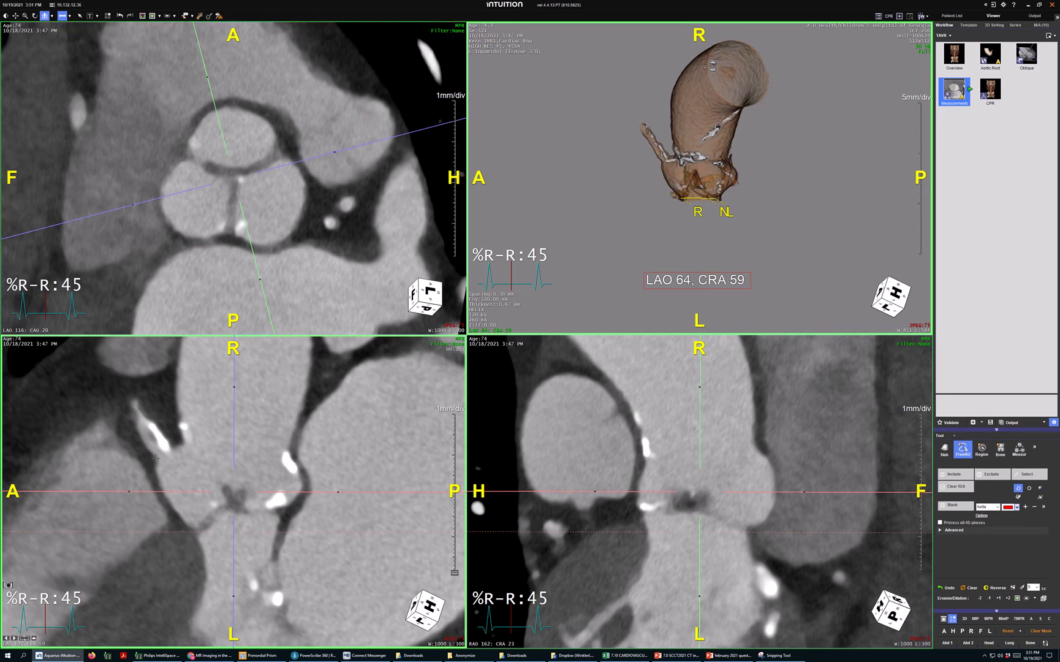
pyautogui.moveTo(155, 457); pyautogui.dragTo(155, 532)
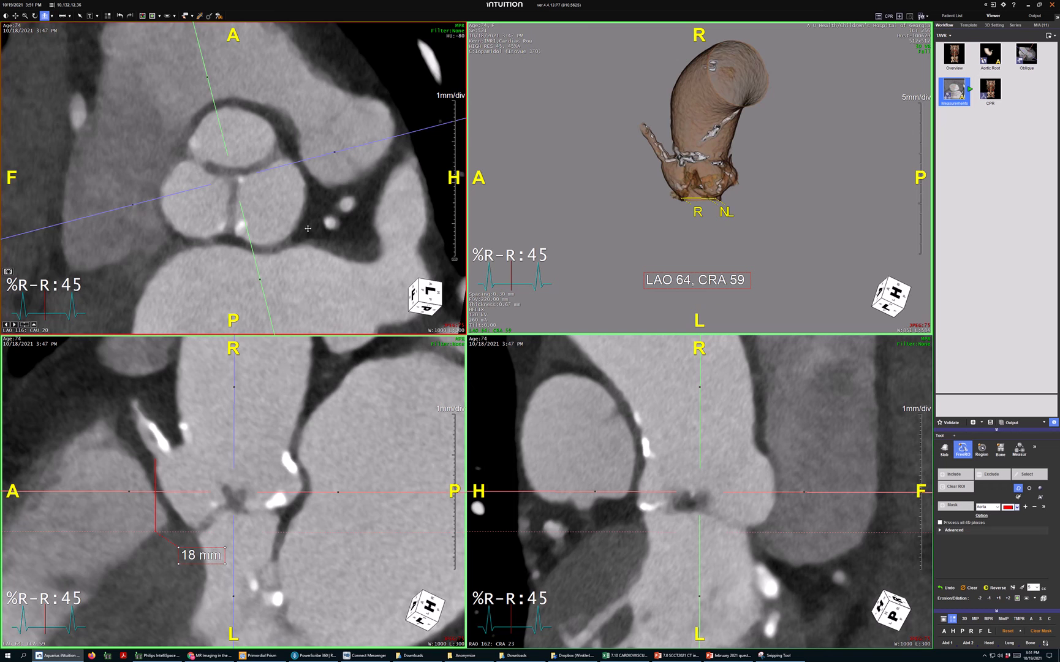
# Measure the sinotubular junction in the short-axis view with an Assisted Distance Pair
pyautogui.scroll(10, 316, 195)
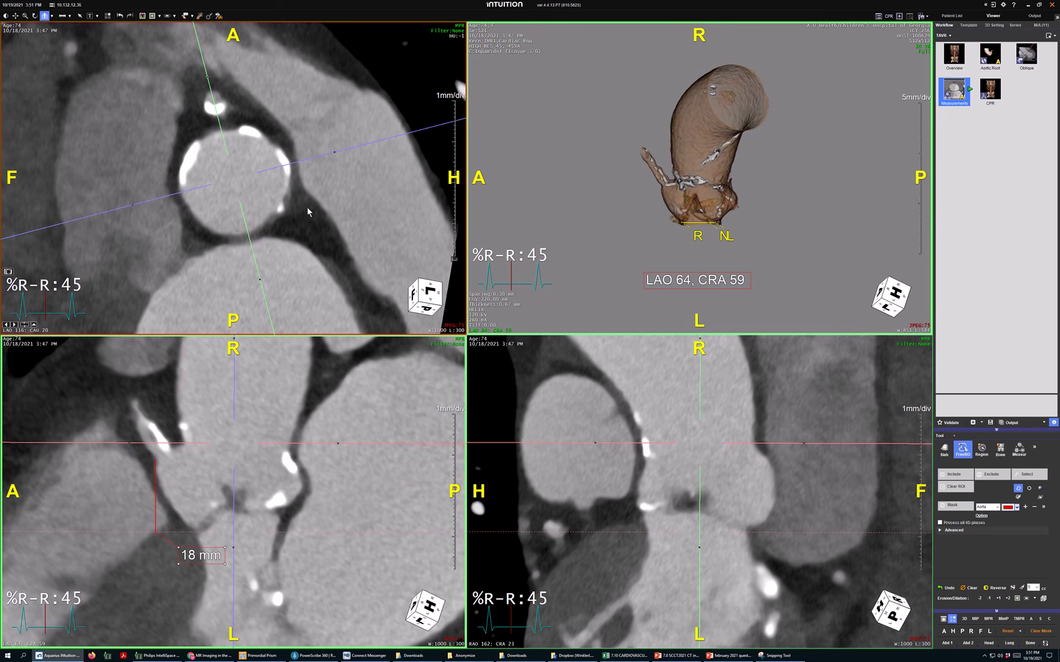
pyautogui.click(68, 16)
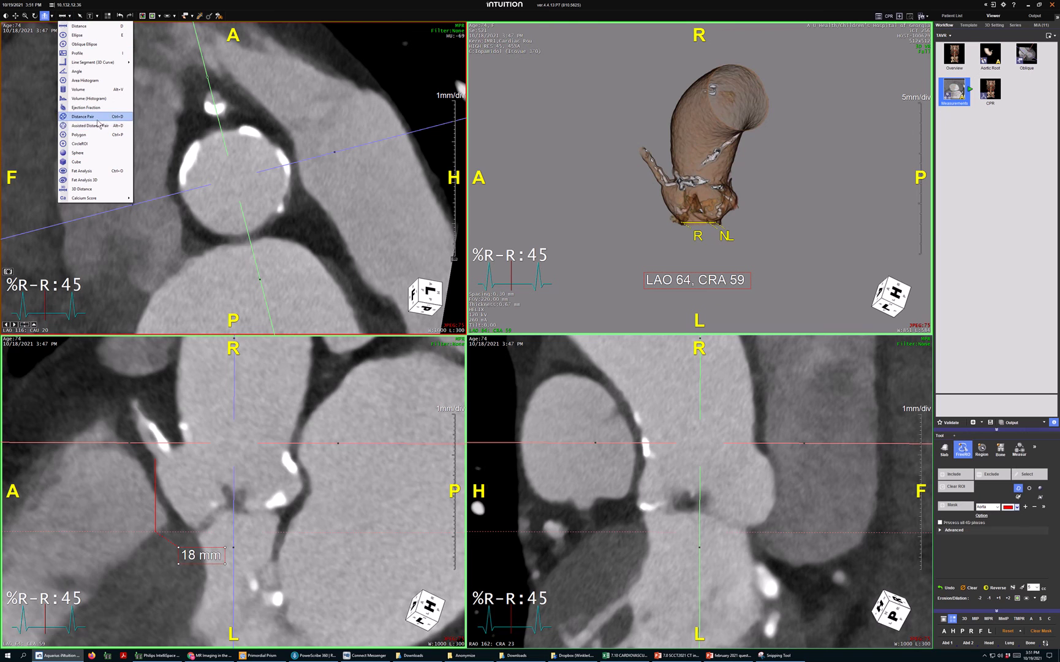
pyautogui.click(98, 125)
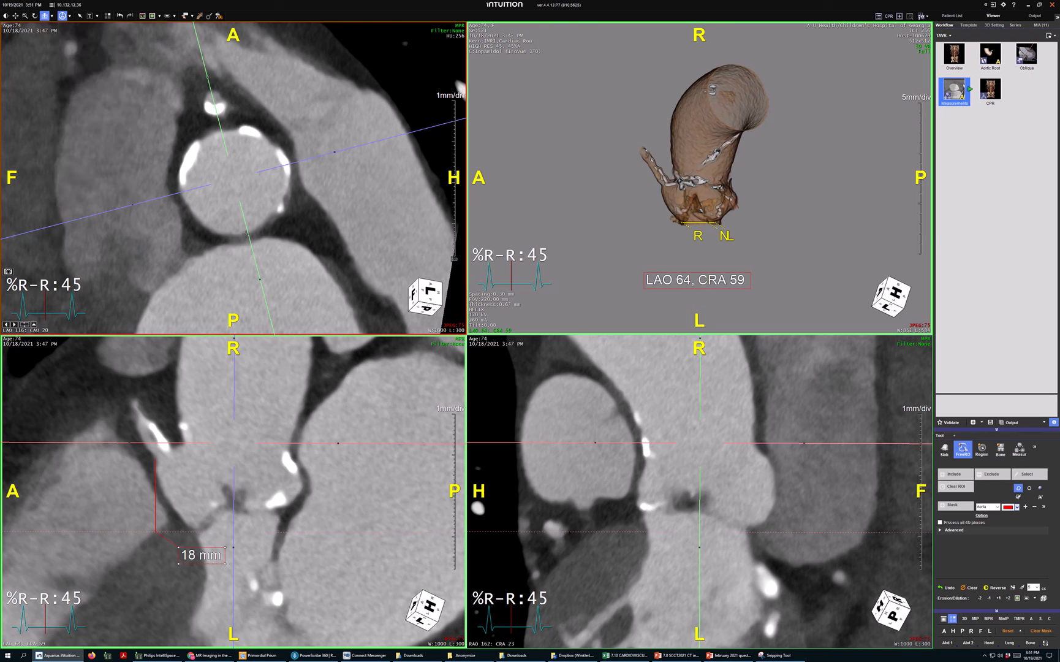
pyautogui.moveTo(246, 234); pyautogui.dragTo(221, 127)
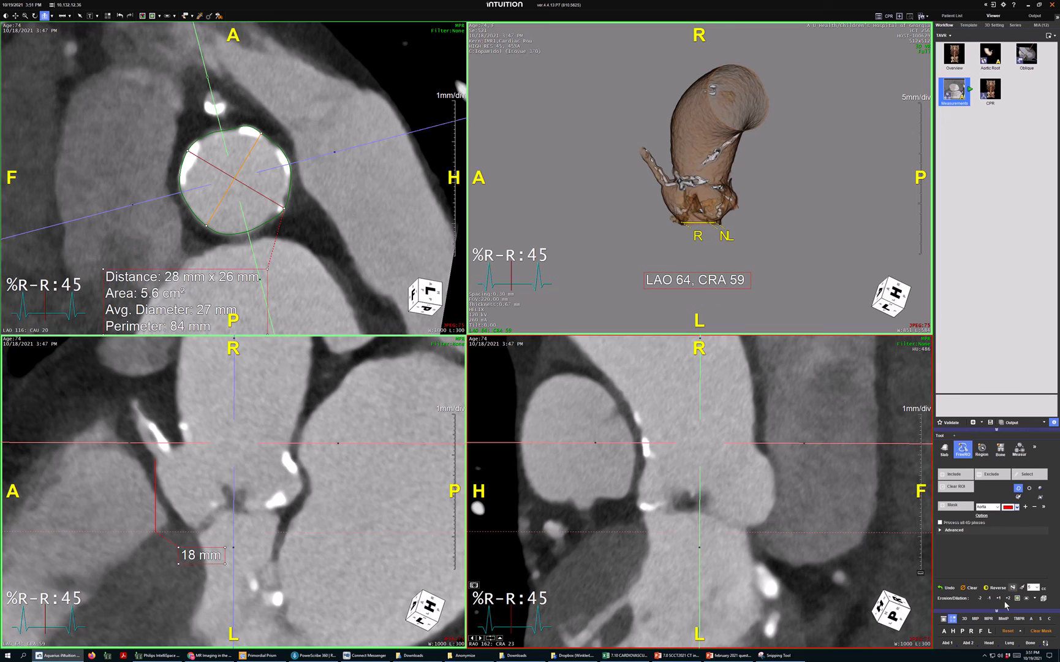
# Reset all views to their standard orientation and centre the crosshair on the ascending aorta
pyautogui.click(1008, 630)
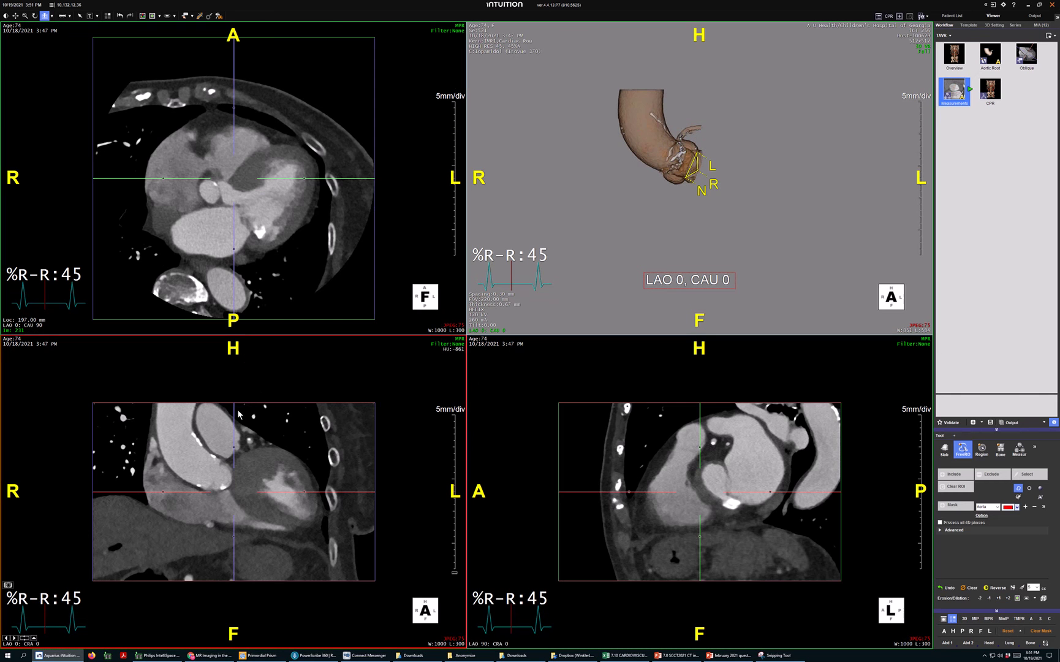
pyautogui.click(179, 441)
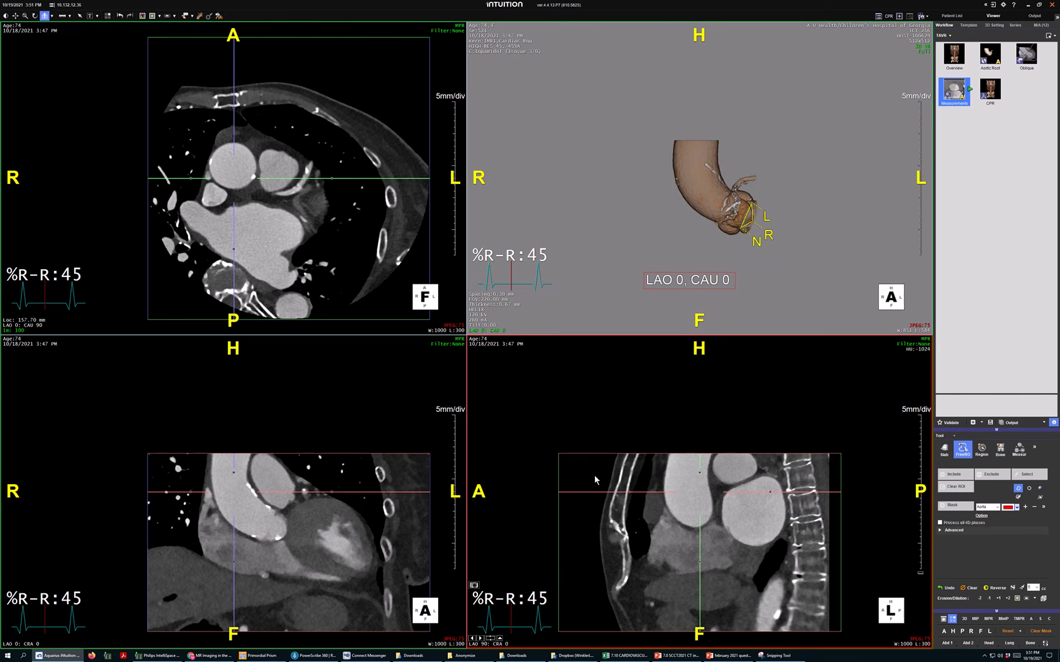
pyautogui.click(687, 498)
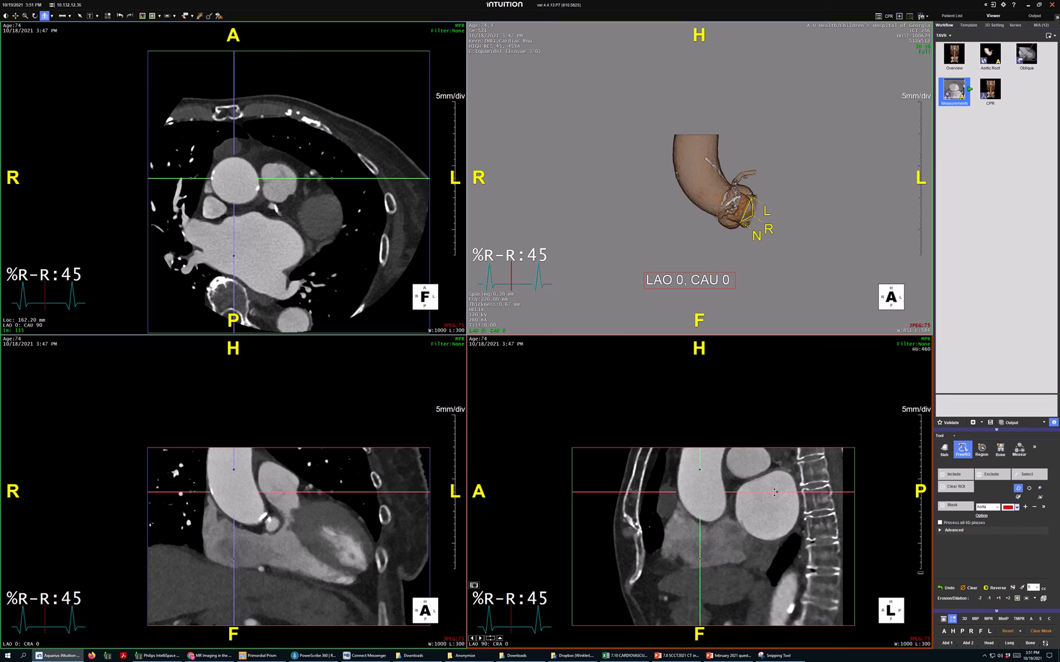
# Align the oblique planes perpendicular to the ascending aorta and measure its cross-section with an Assisted Distance Pair
pyautogui.moveTo(777, 495); pyautogui.dragTo(771, 479)
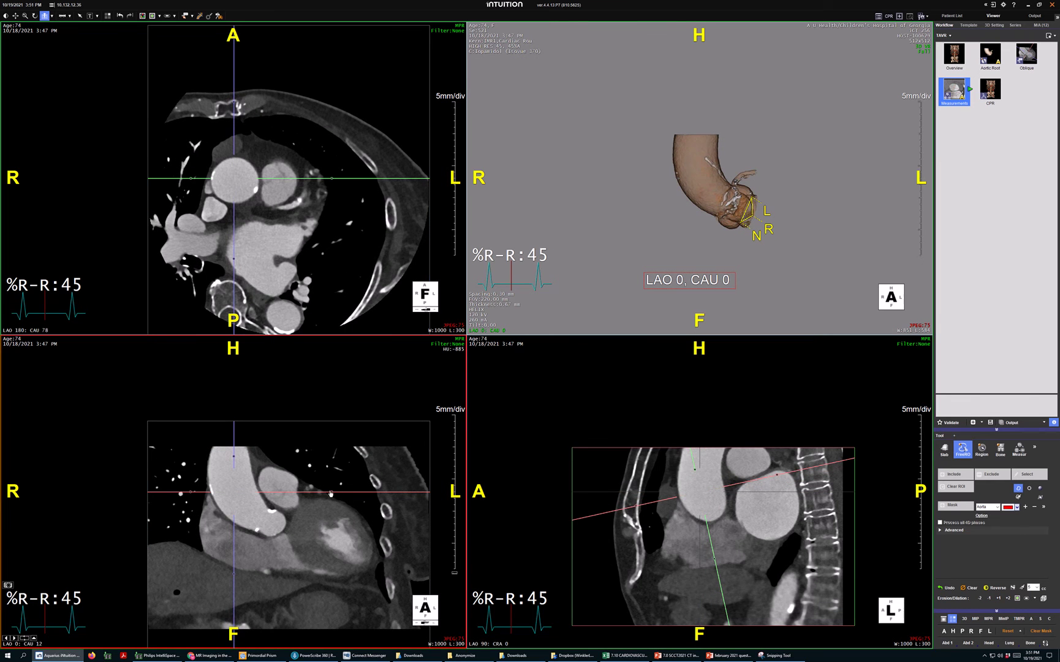
pyautogui.moveTo(332, 494); pyautogui.dragTo(310, 465)
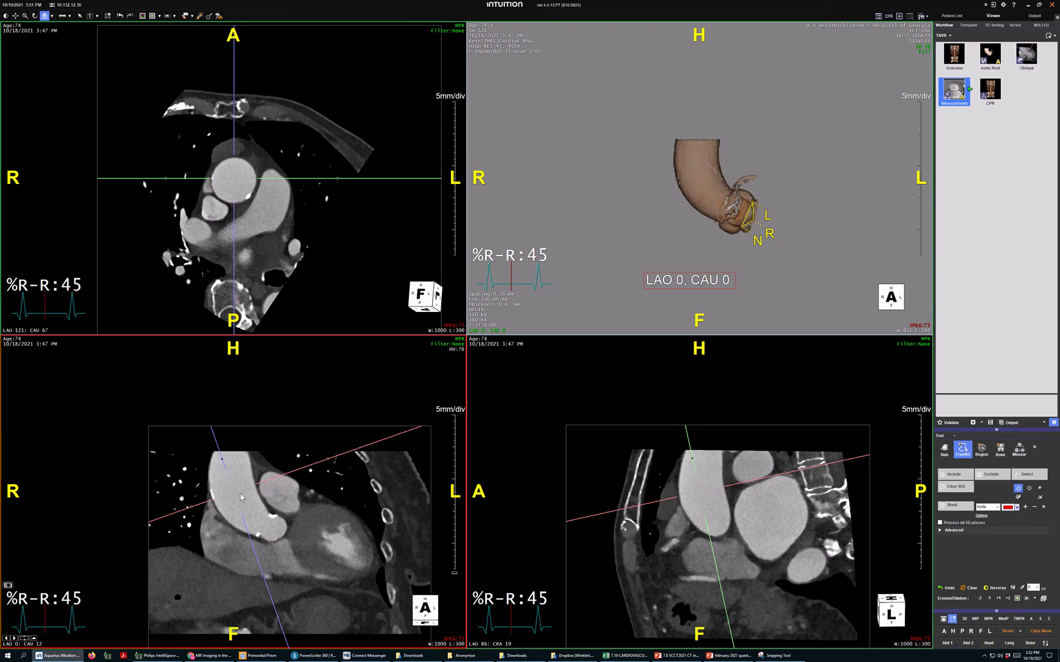
pyautogui.click(69, 15)
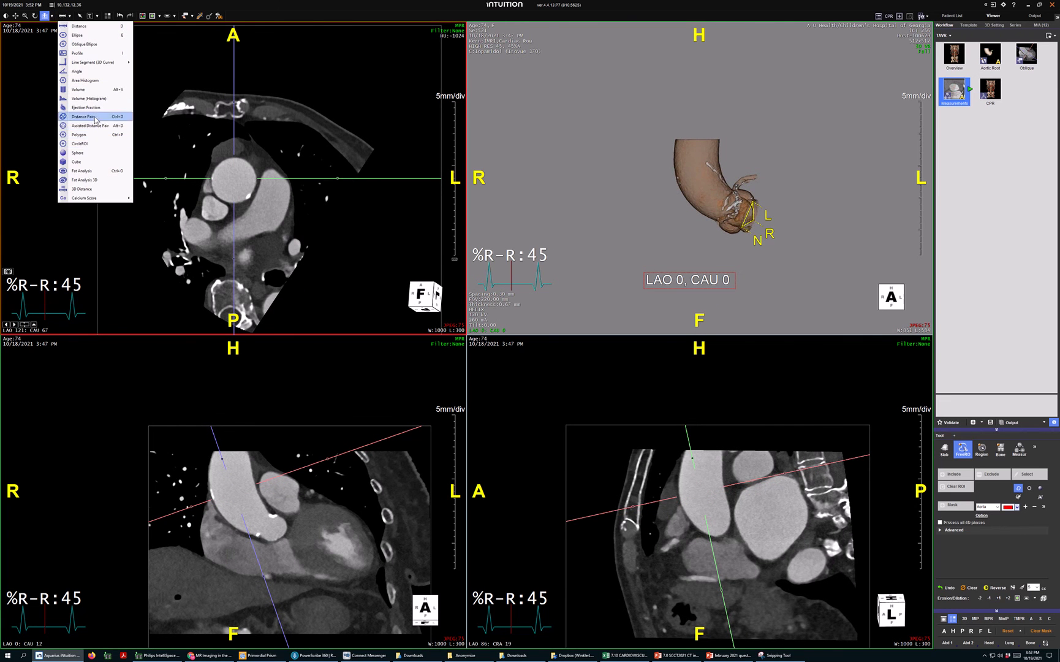
pyautogui.click(98, 133)
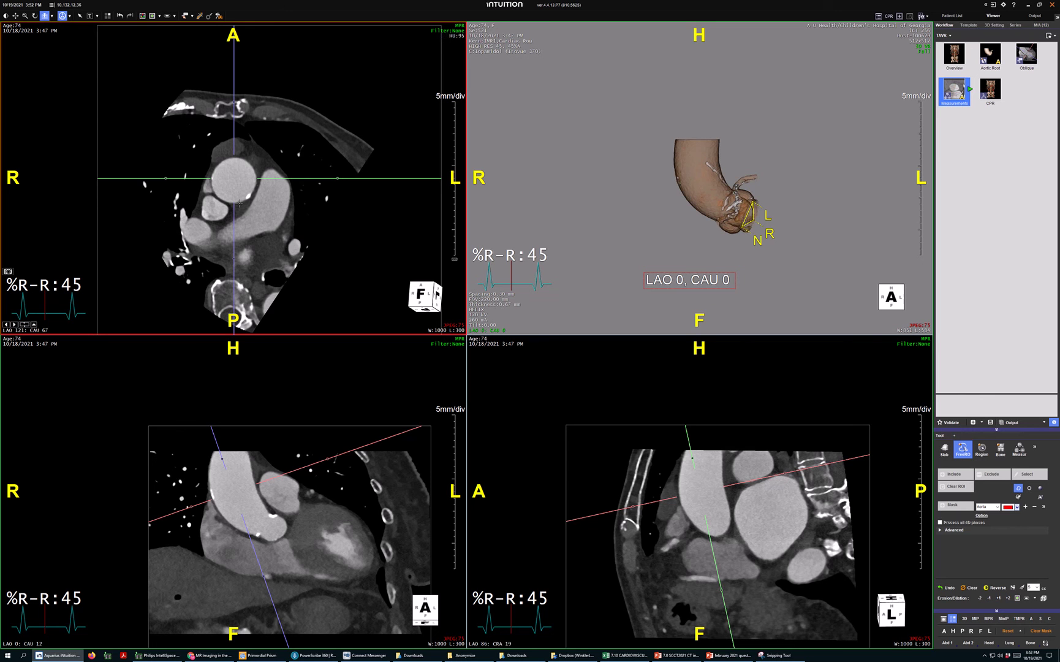
pyautogui.doubleClick(237, 177)
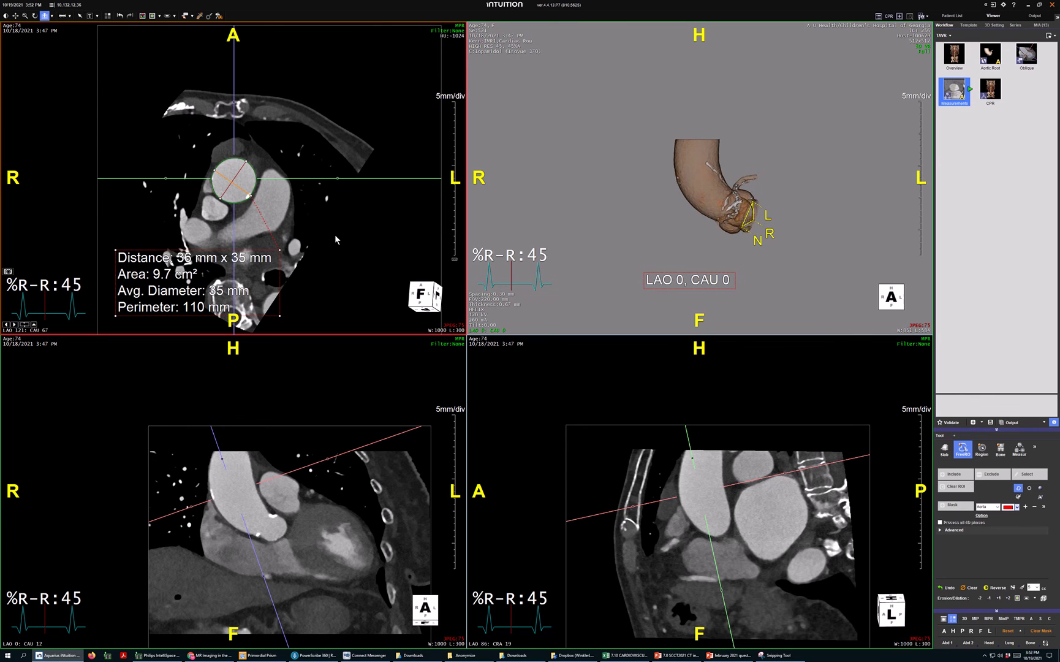
# Reset all views to standard orientation and bring the enlarged coronal view to the slice through the aortic valve and left ventricle
pyautogui.click(803, 635)
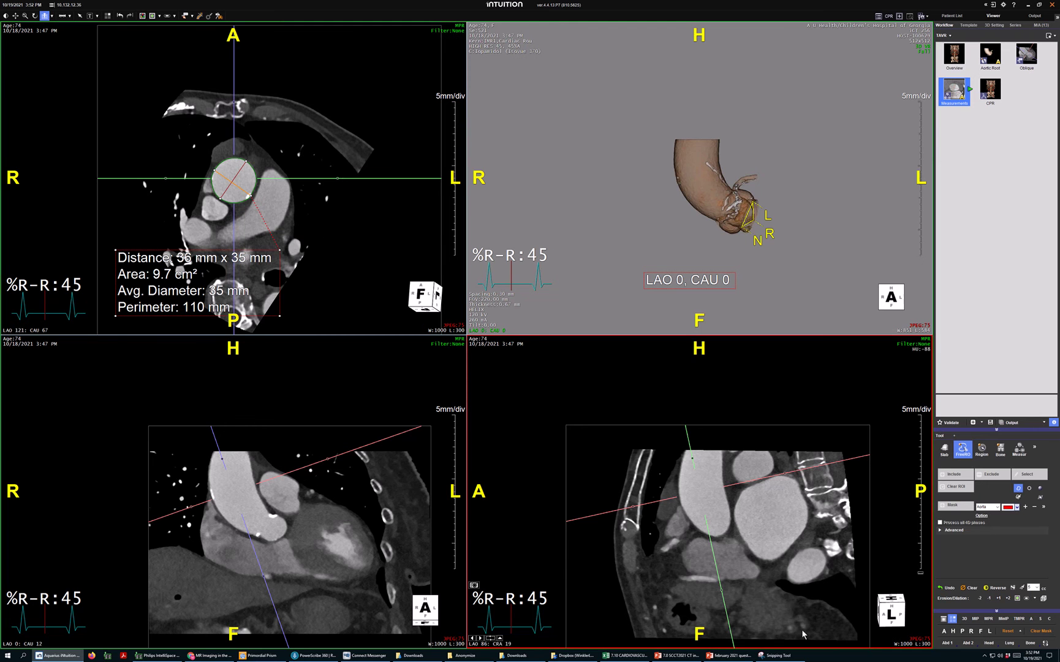
pyautogui.click(1006, 630)
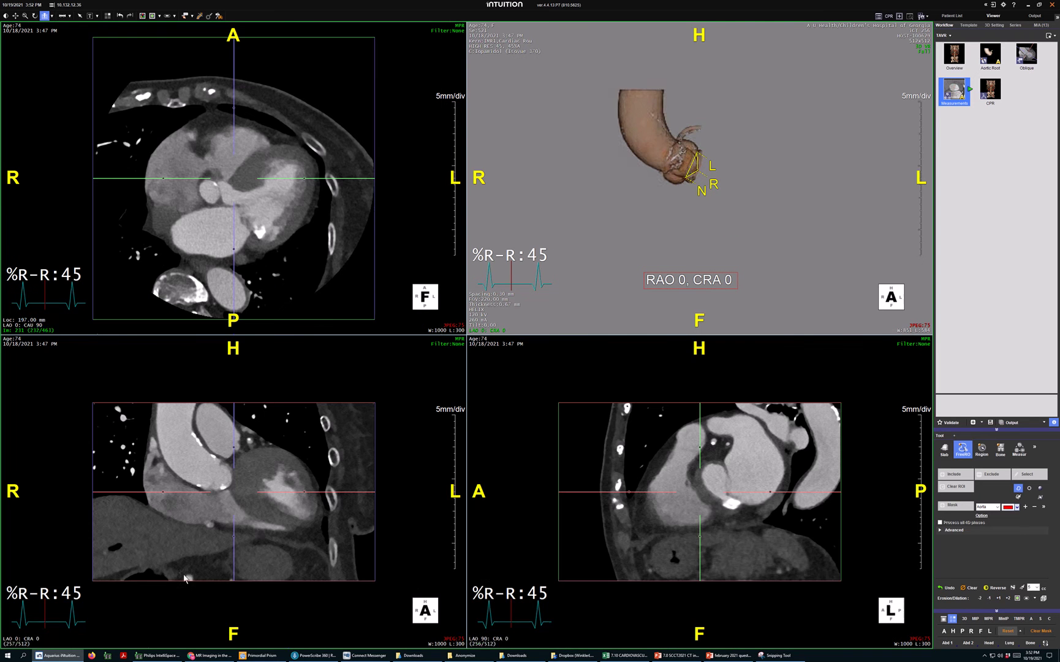
pyautogui.scroll(3, 258, 533)
pyautogui.moveTo(259, 536); pyautogui.dragTo(262, 516)
pyautogui.scroll(-10, 264, 511)
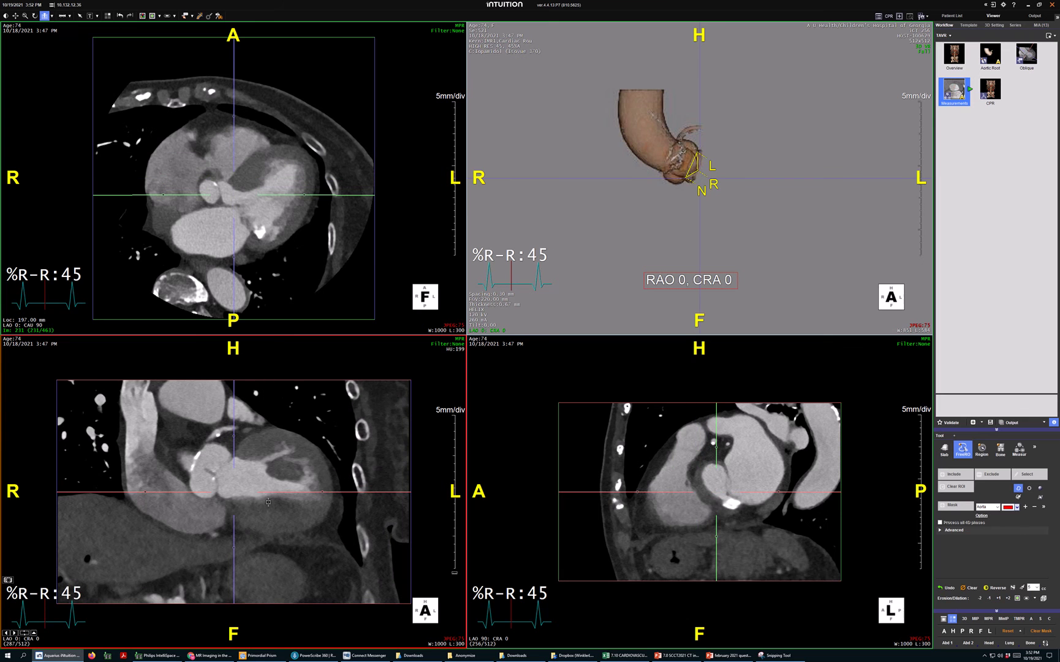
pyautogui.moveTo(266, 502); pyautogui.dragTo(266, 501)
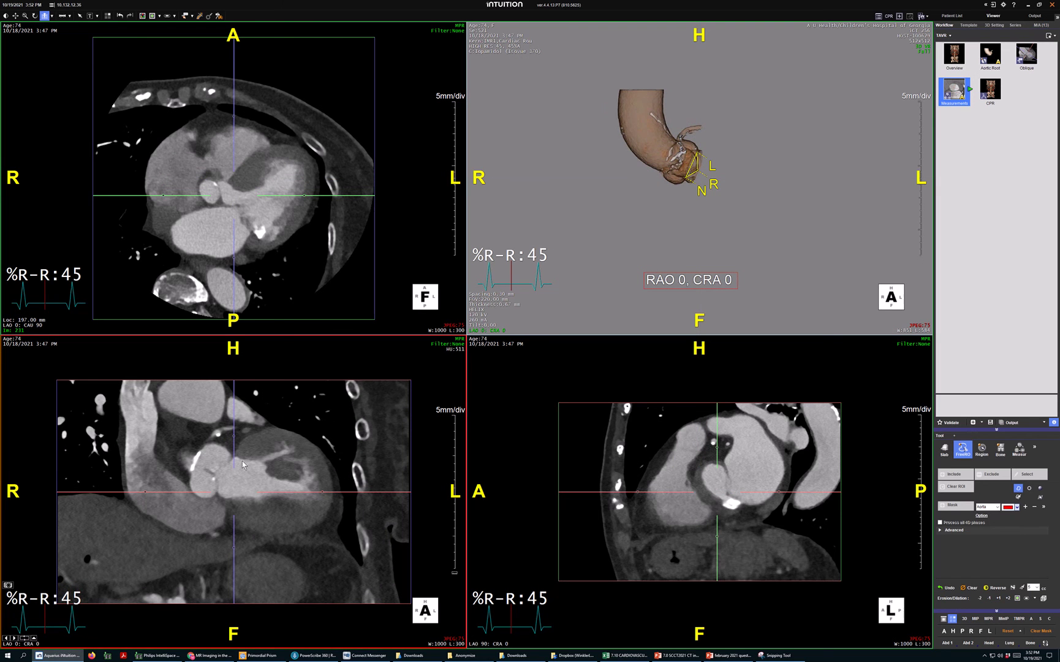
# Measure the aortic root angulation in the coronal view with the Angle tool, between a horizontal line and the annular plane
pyautogui.rightClick(262, 454)
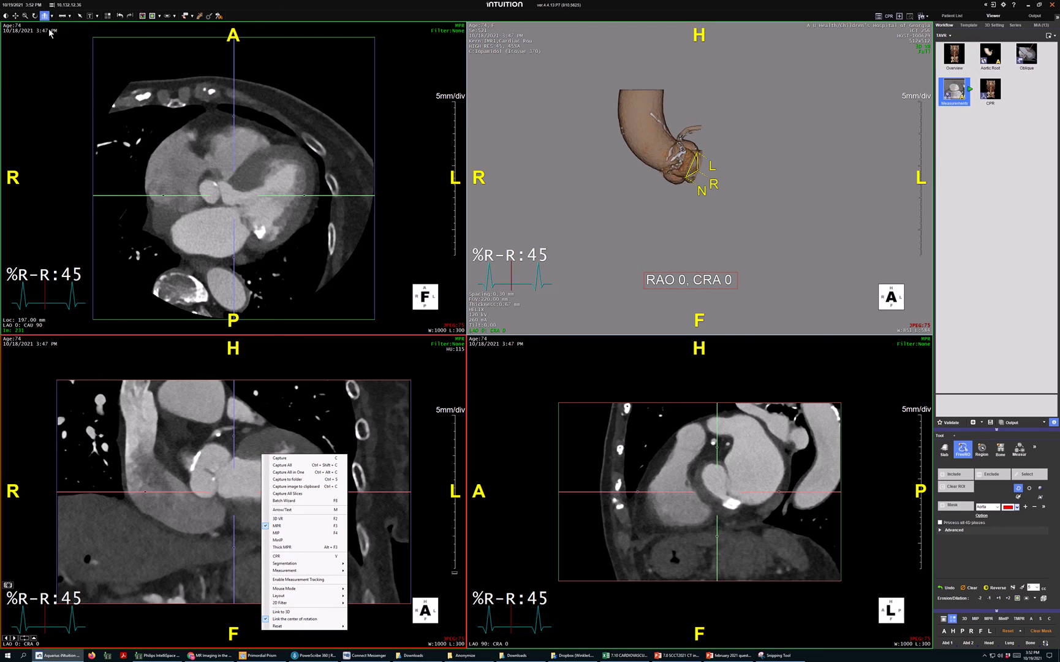
pyautogui.click(70, 17)
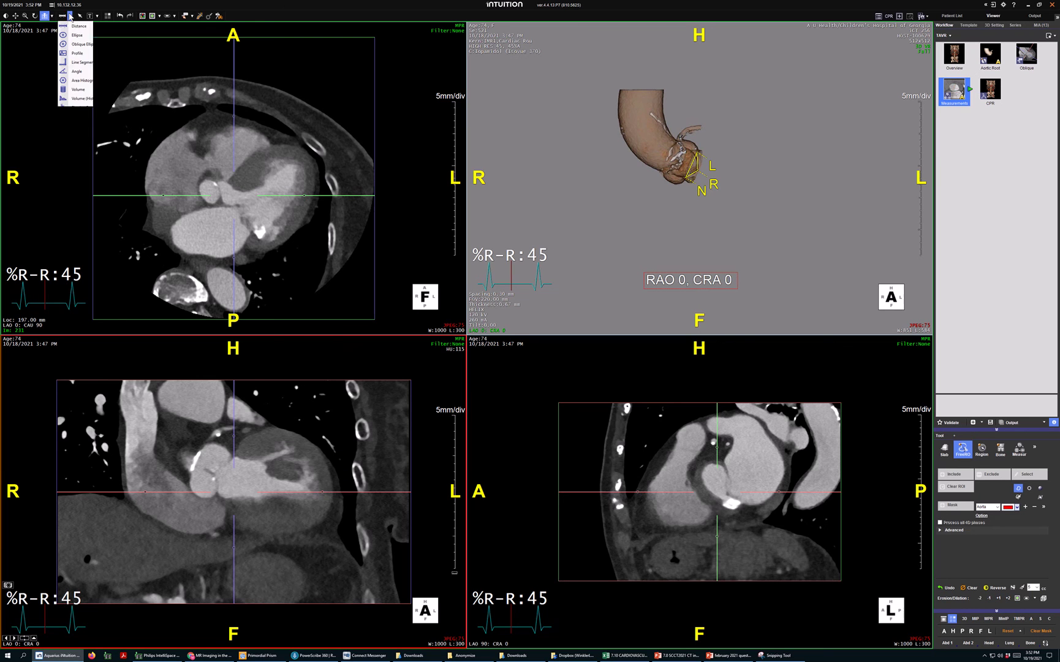
pyautogui.click(82, 72)
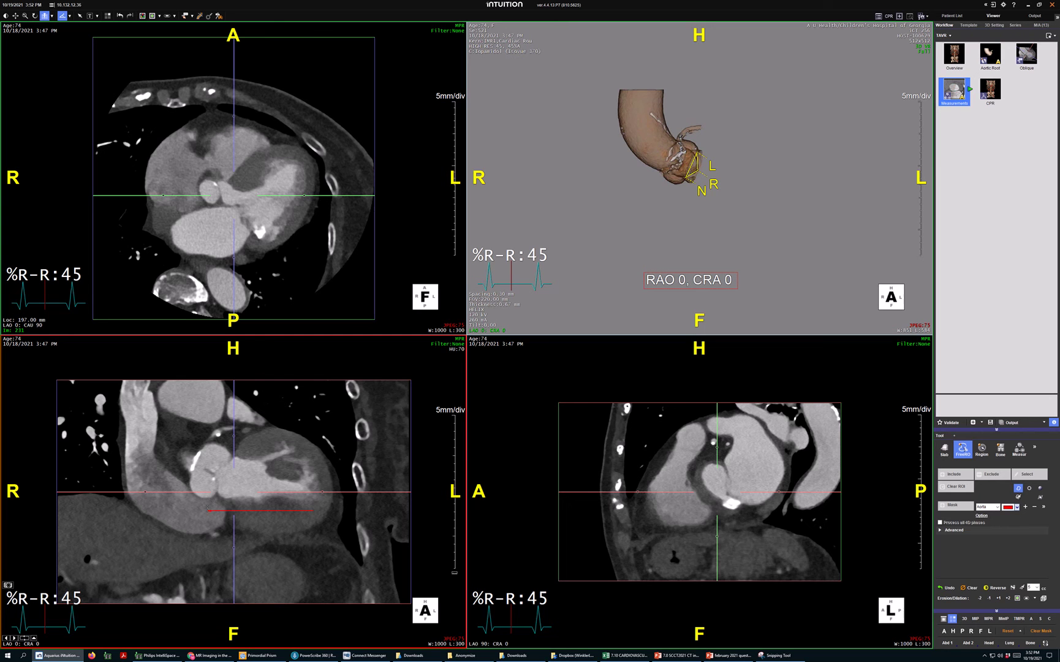
pyautogui.click(207, 510)
pyautogui.click(246, 425)
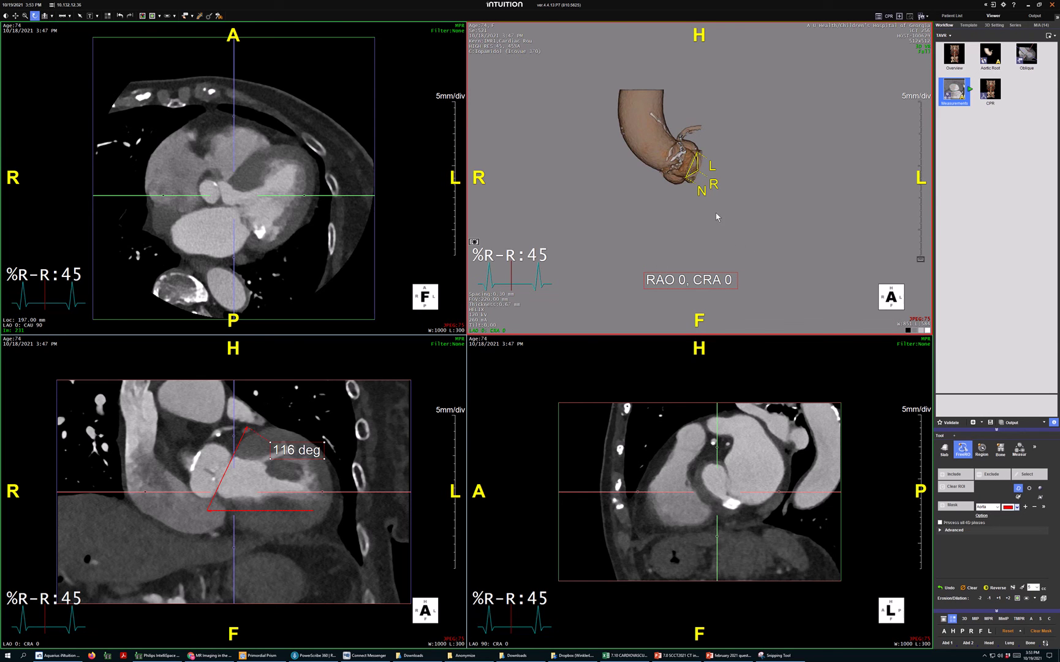
# Tilt the 3D aortic root rendering caudally to RAO 0, CAU 48
pyautogui.scroll(-8, 756, 218)
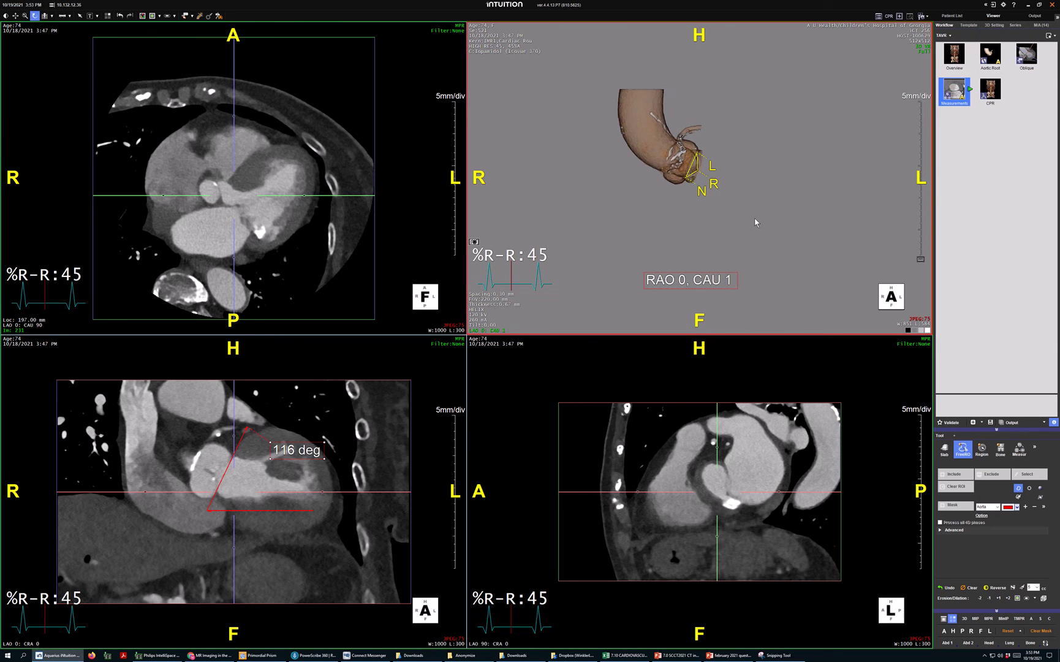
pyautogui.moveTo(751, 216); pyautogui.dragTo(749, 214)
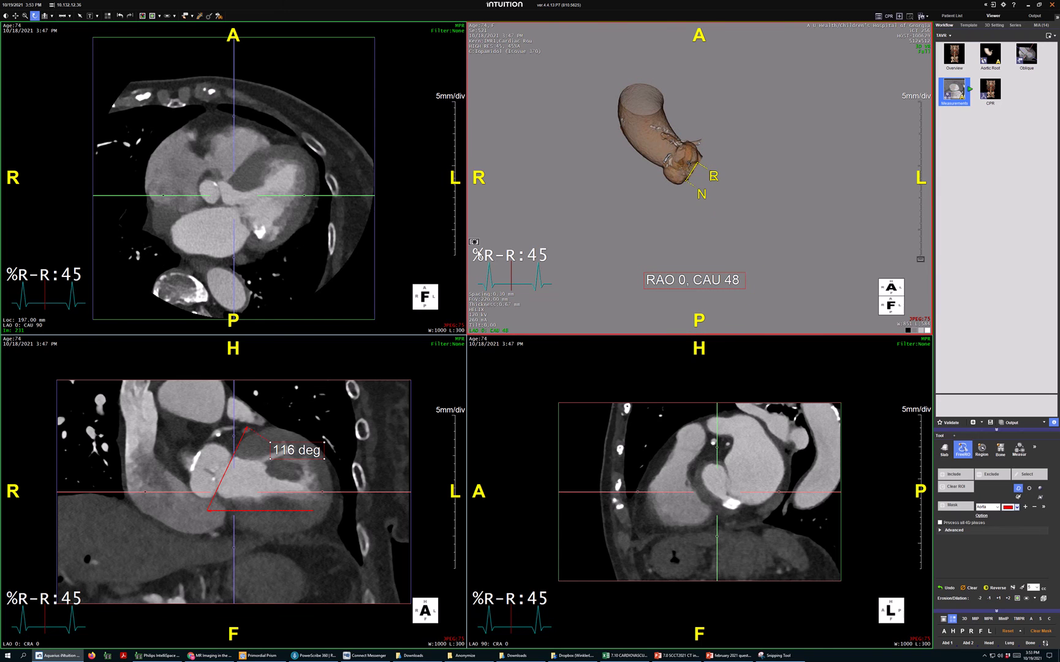